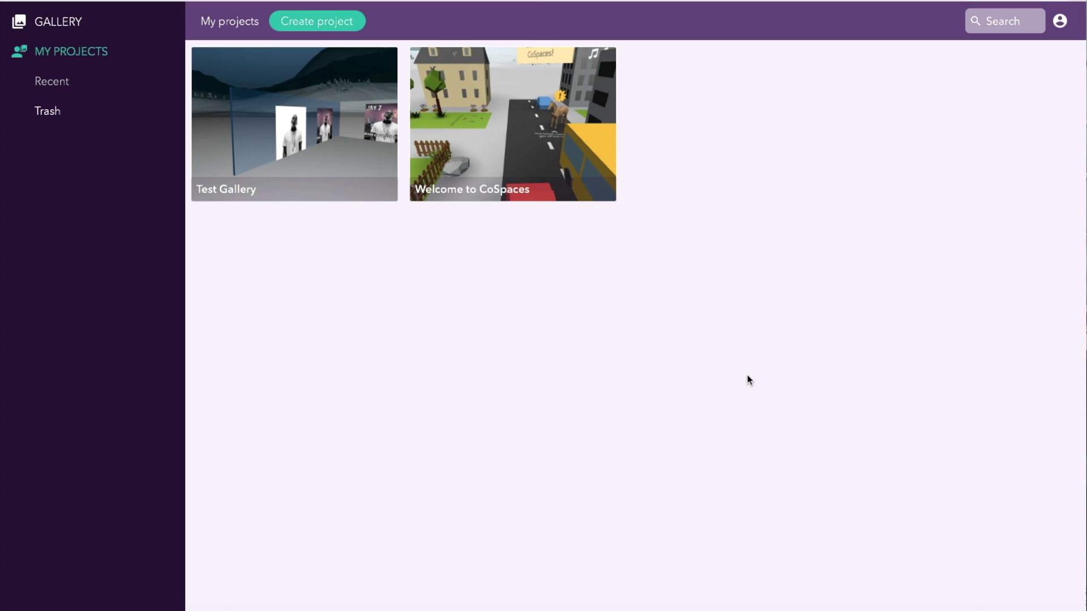
Create a new project with an empty 3D scene
click(319, 21)
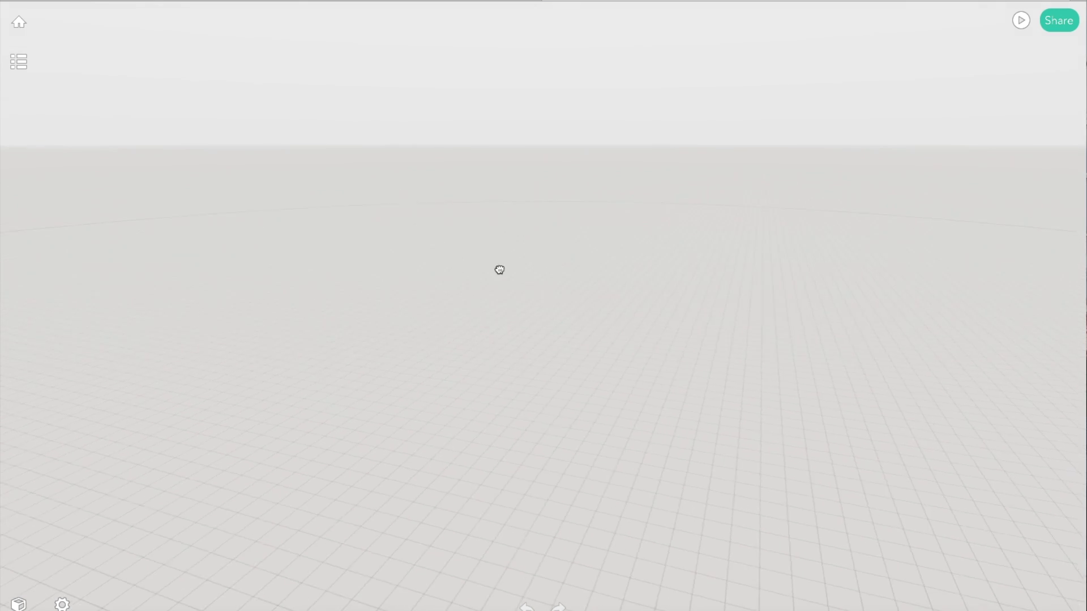
drag(361, 288, 584, 286)
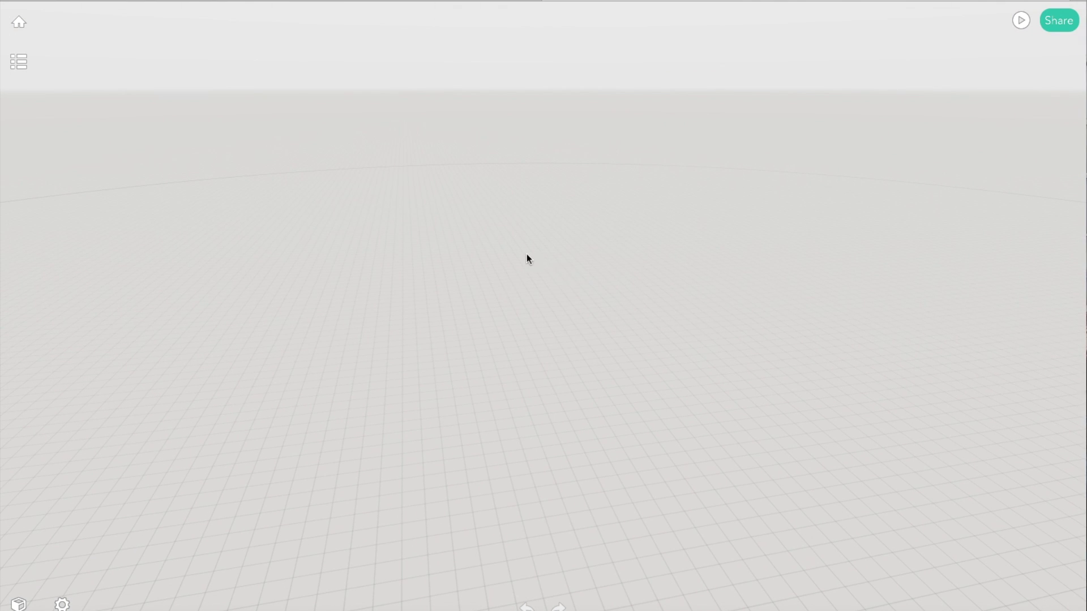
drag(529, 256, 508, 249)
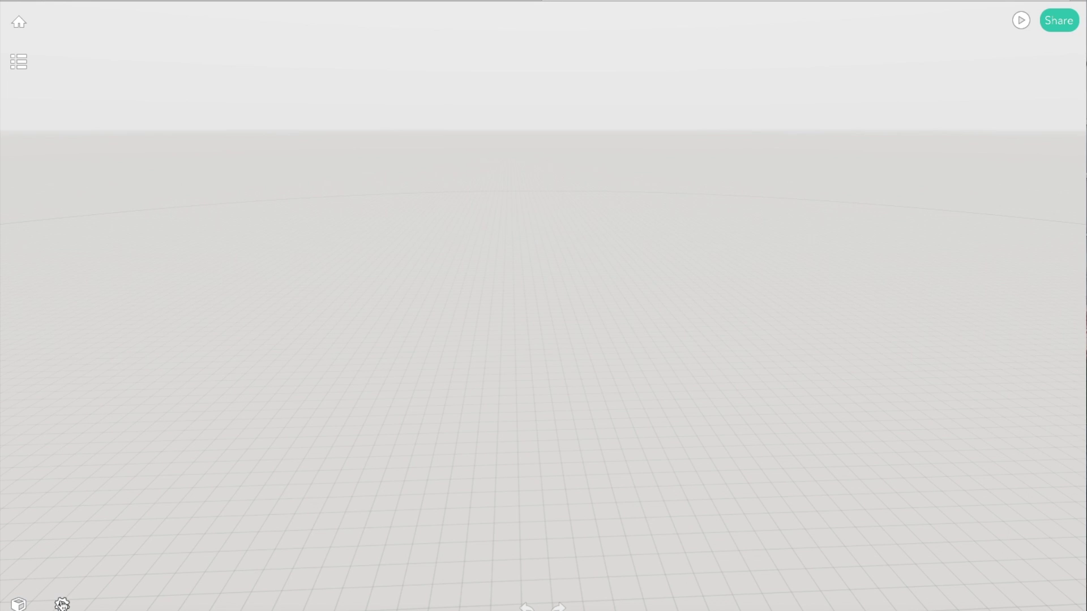
Set the scene's environment to the green hills with pine trees and distant mountains
click(62, 605)
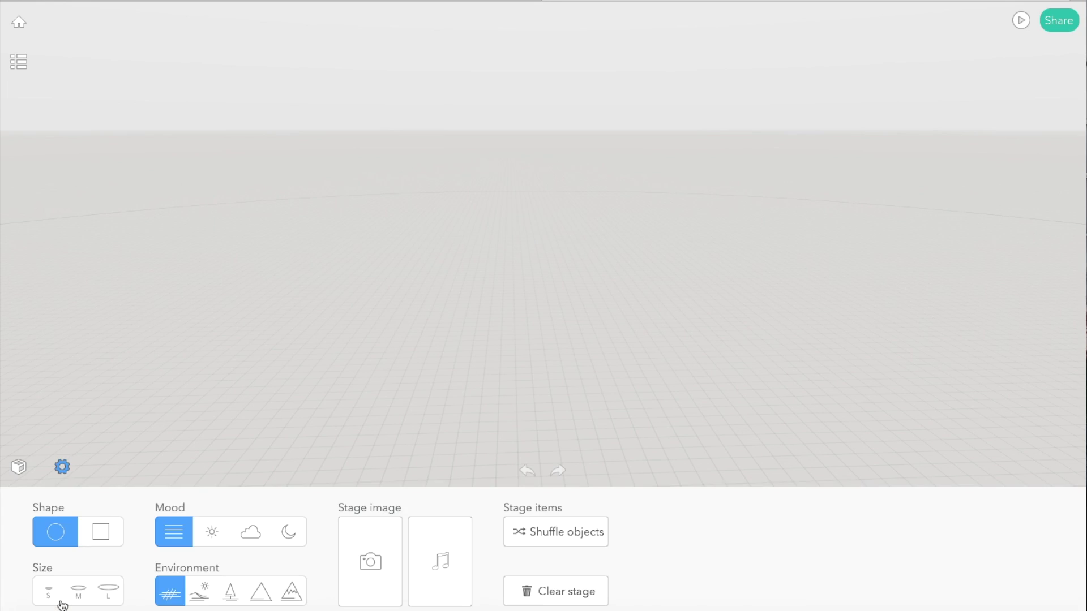
click(207, 585)
click(231, 590)
click(256, 591)
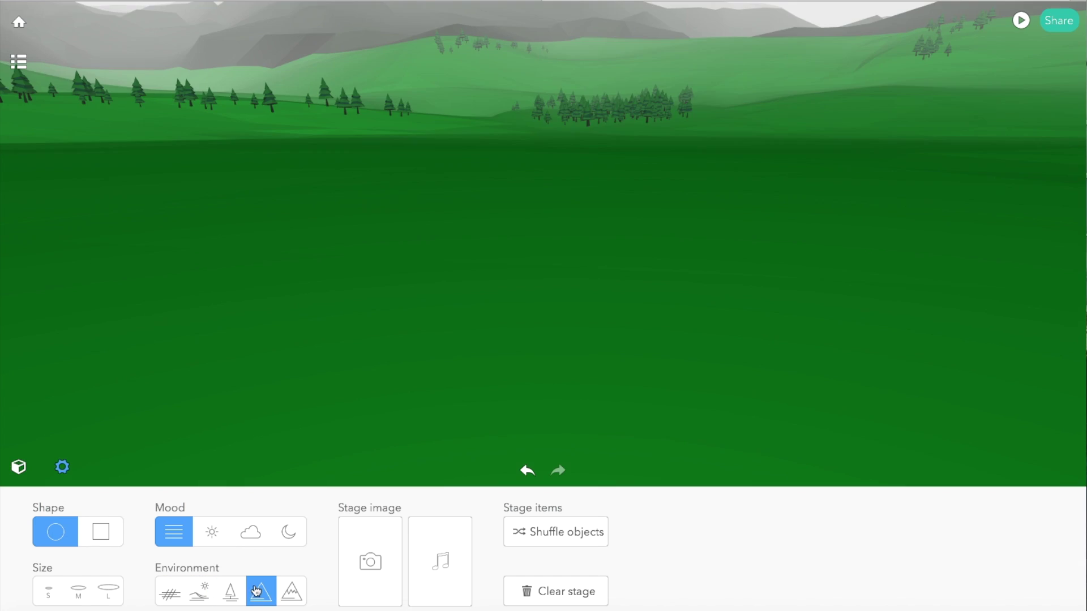
click(289, 591)
click(265, 591)
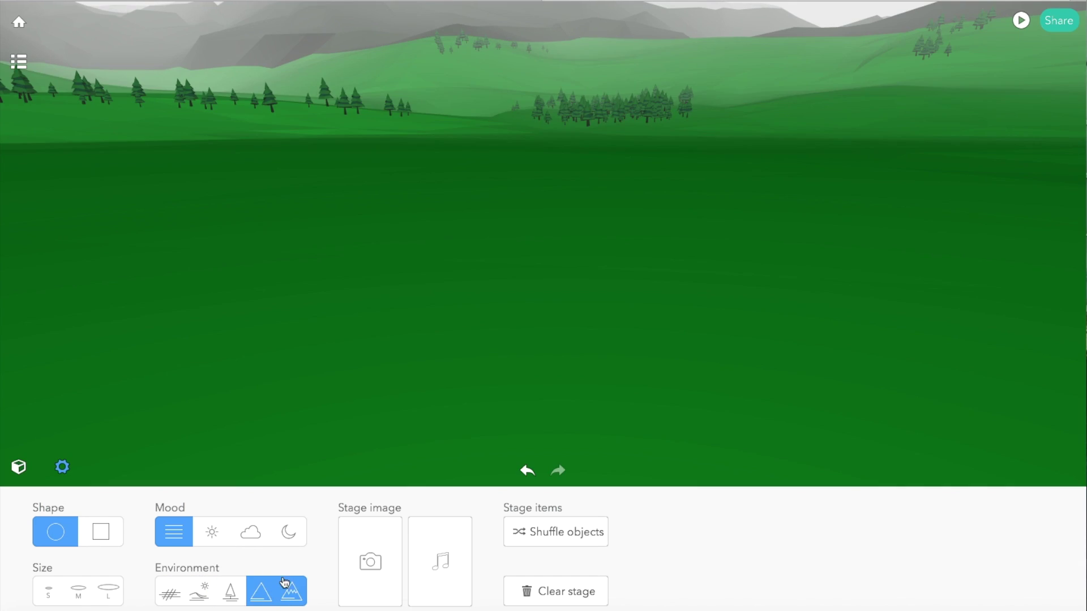
Try the sunny, cloudy and night moods on the scene, and restore the plain default mood
click(213, 535)
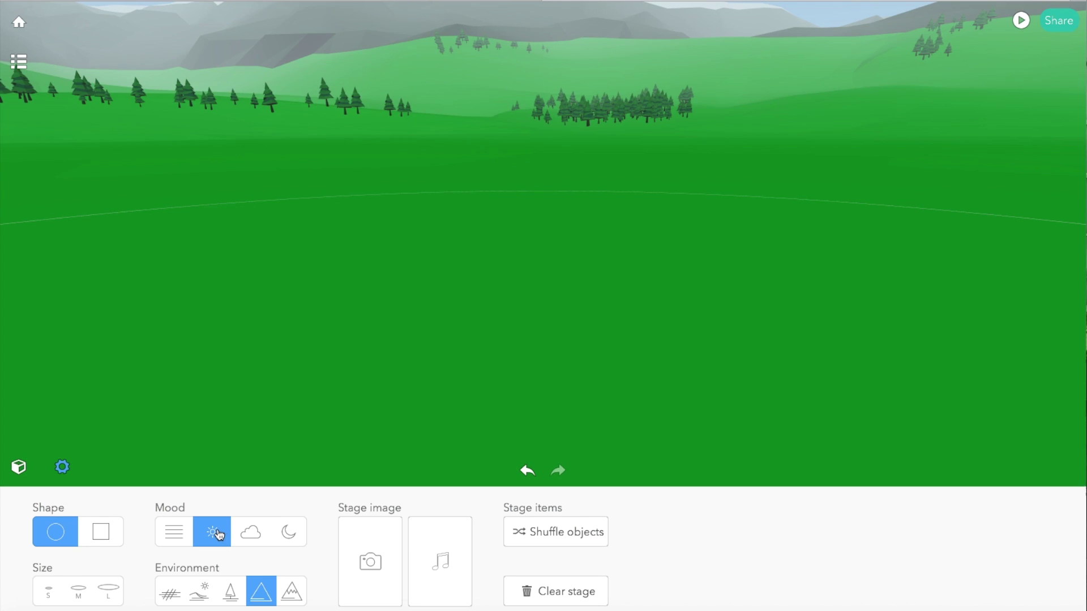
click(248, 534)
click(286, 533)
click(175, 538)
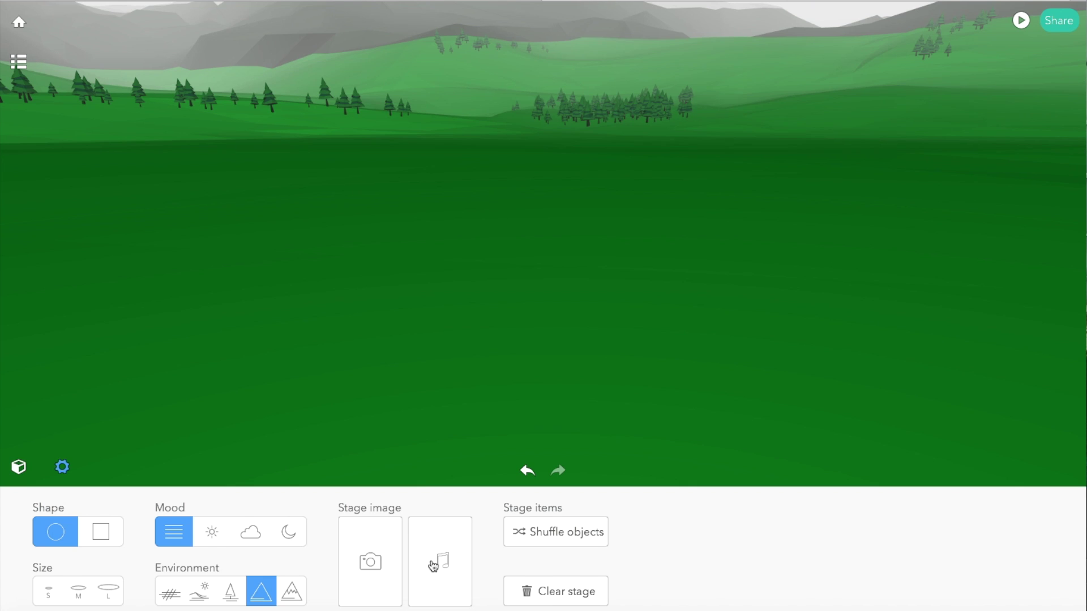
Add a transparent glass wall from the building objects and place it in the near part of the scene
click(19, 467)
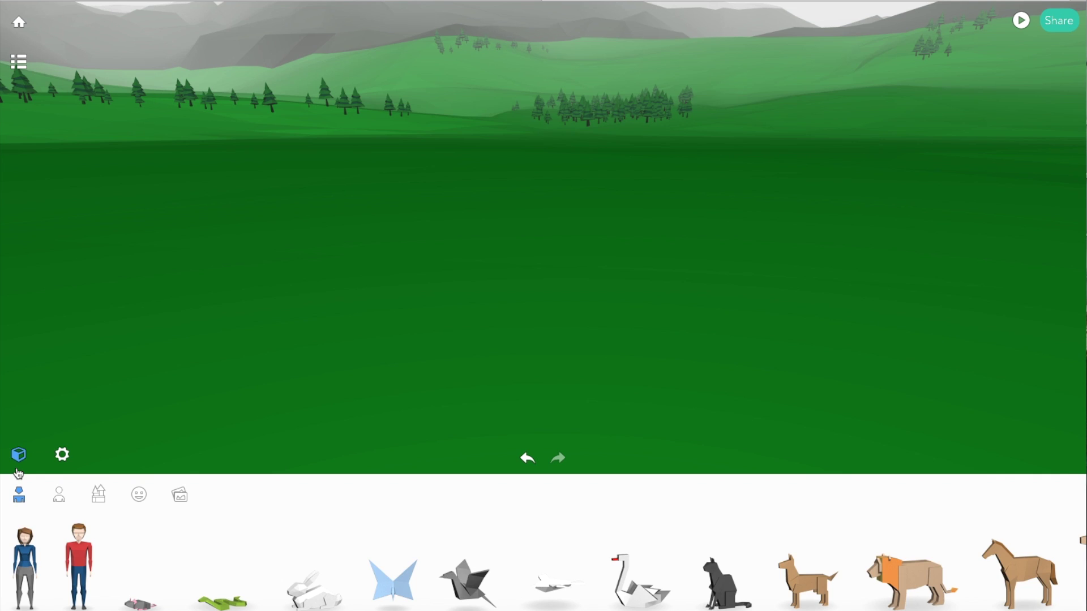
click(99, 496)
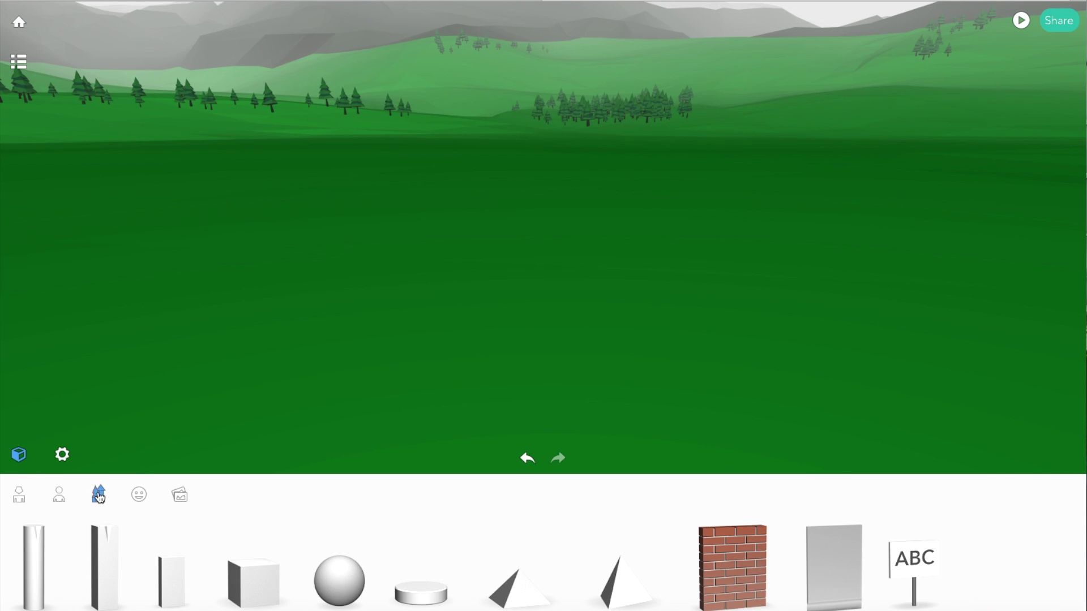
click(827, 567)
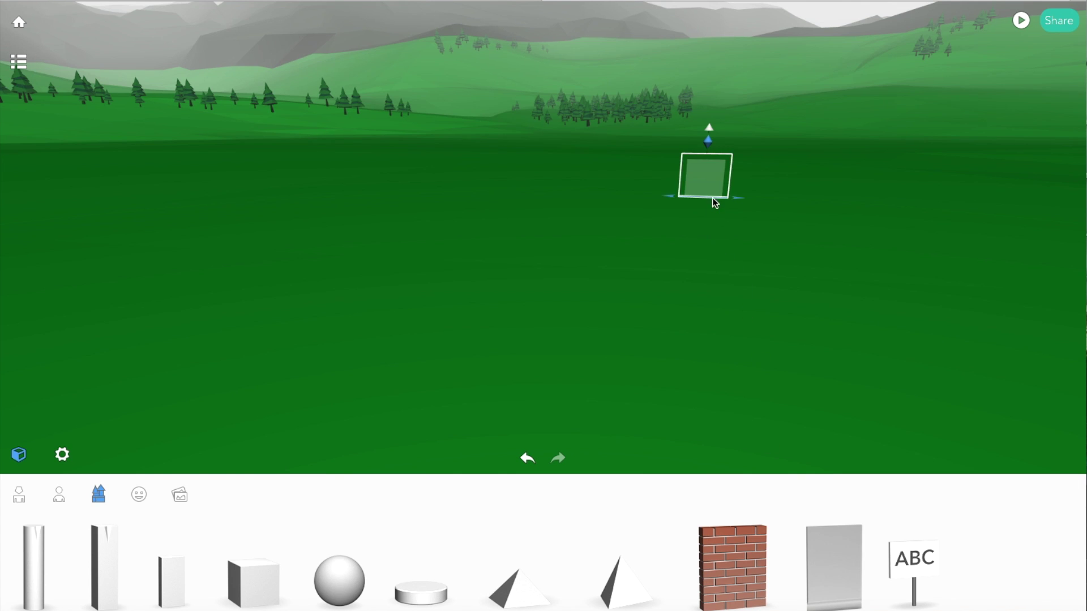
drag(713, 179, 317, 306)
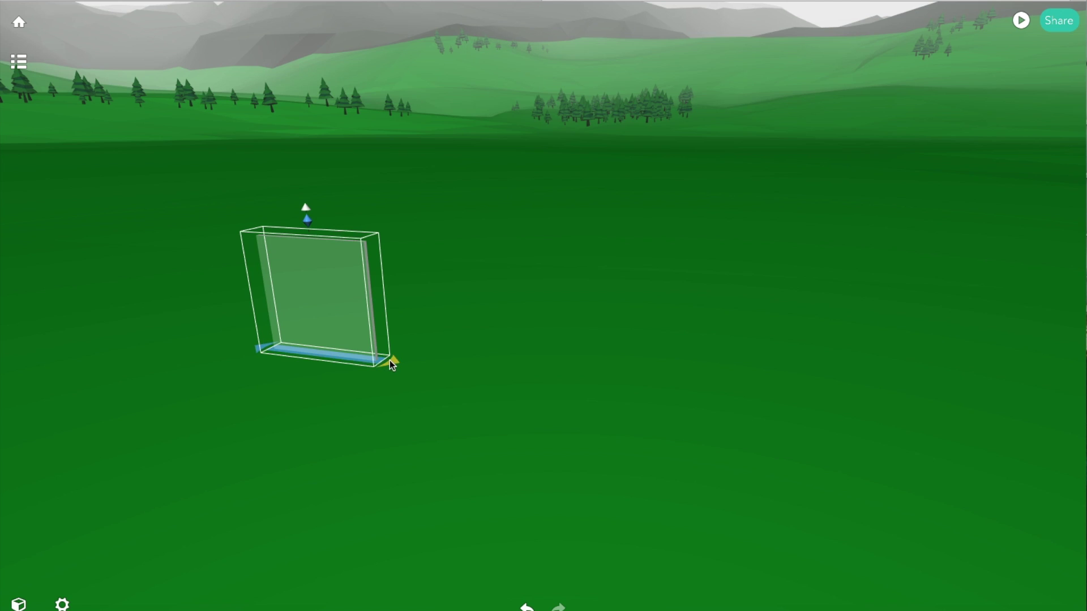
Turn the glass wall to run away from the viewer, and enlarge it to about 14.7 long and 3.8 high
drag(390, 360, 385, 220)
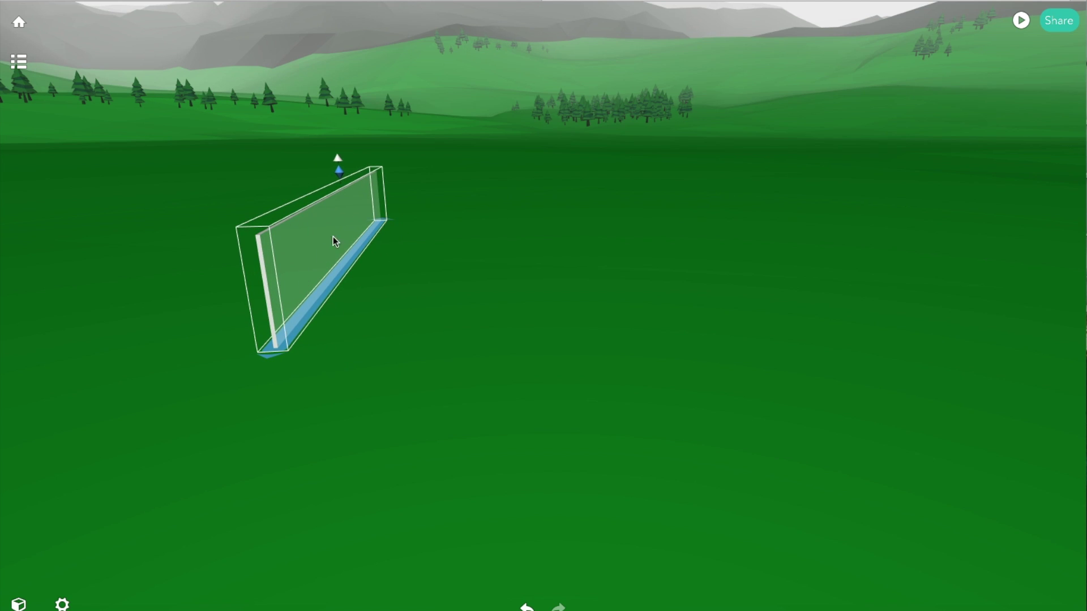
drag(342, 171, 332, 105)
drag(385, 396, 375, 439)
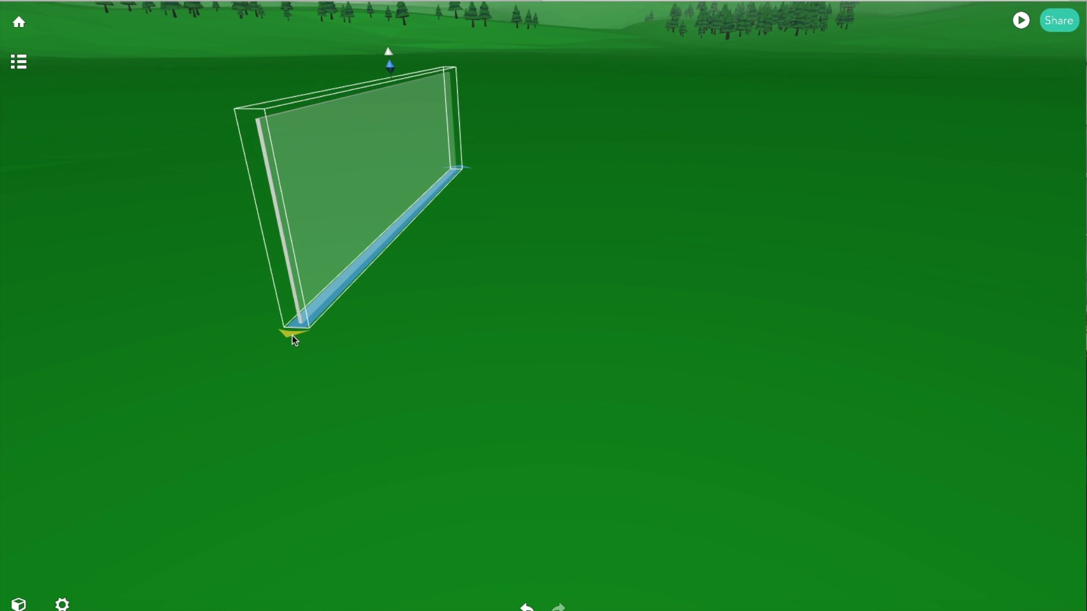
drag(292, 338, 285, 354)
drag(343, 410, 430, 413)
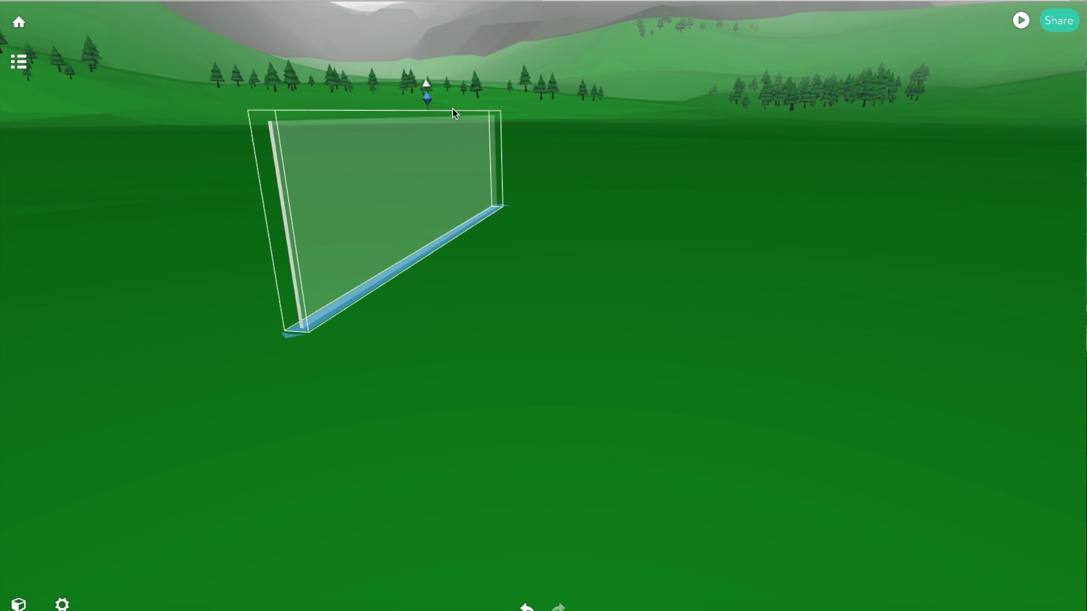
Color the glass wall dark grey, and inspect its rotation, scale, size and movement settings
right_click(432, 144)
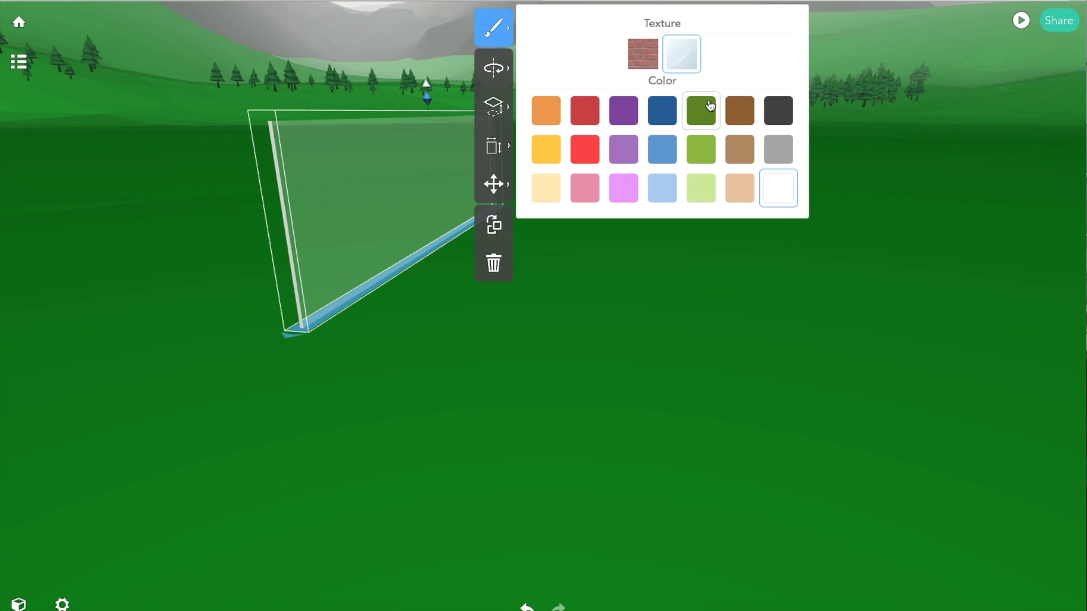
click(784, 110)
click(501, 70)
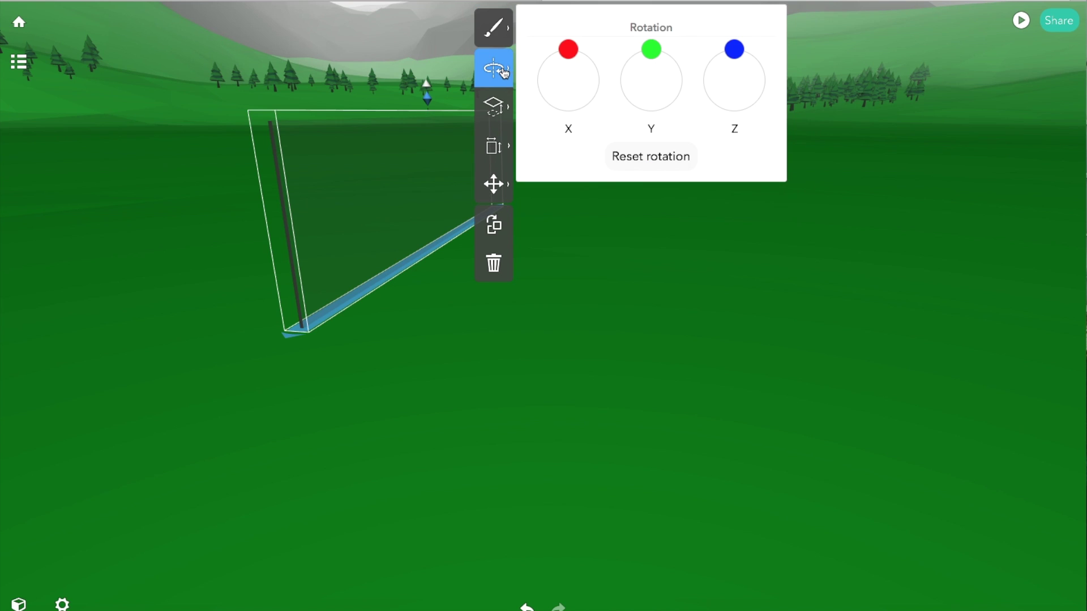
click(503, 107)
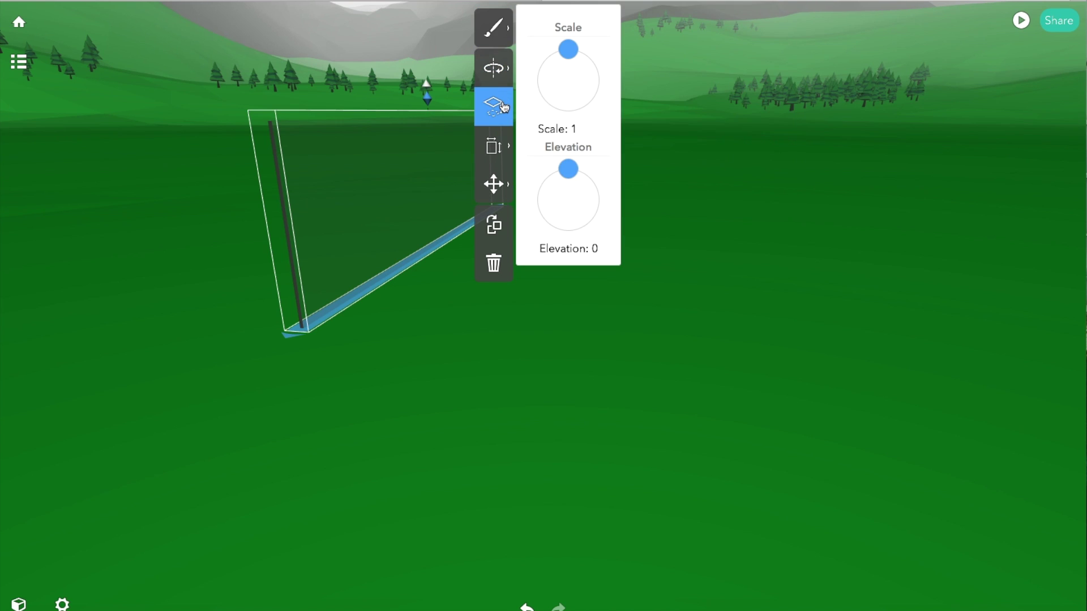
click(495, 146)
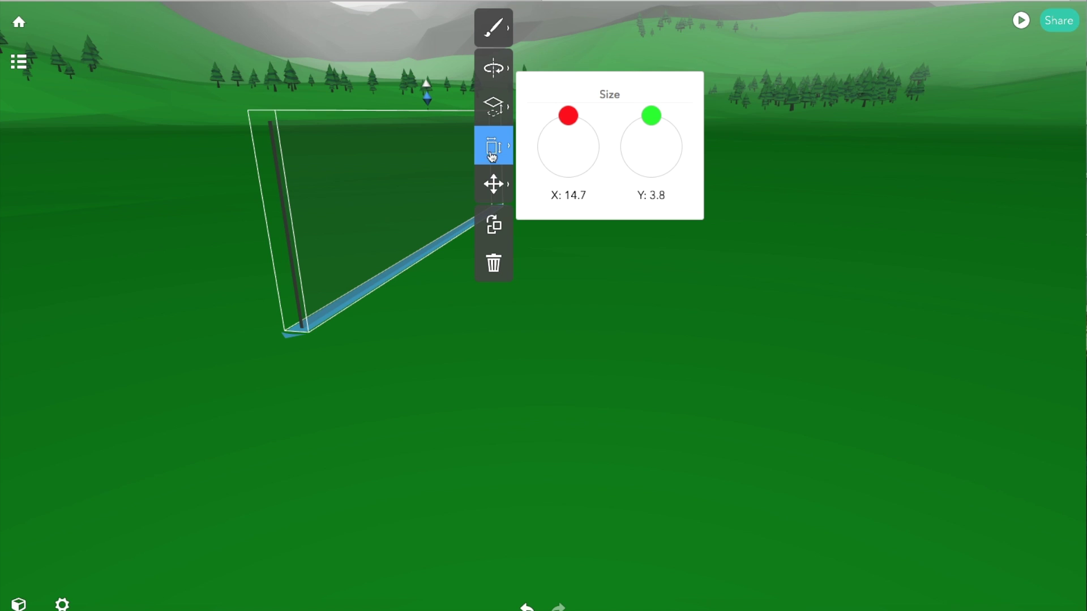
click(499, 182)
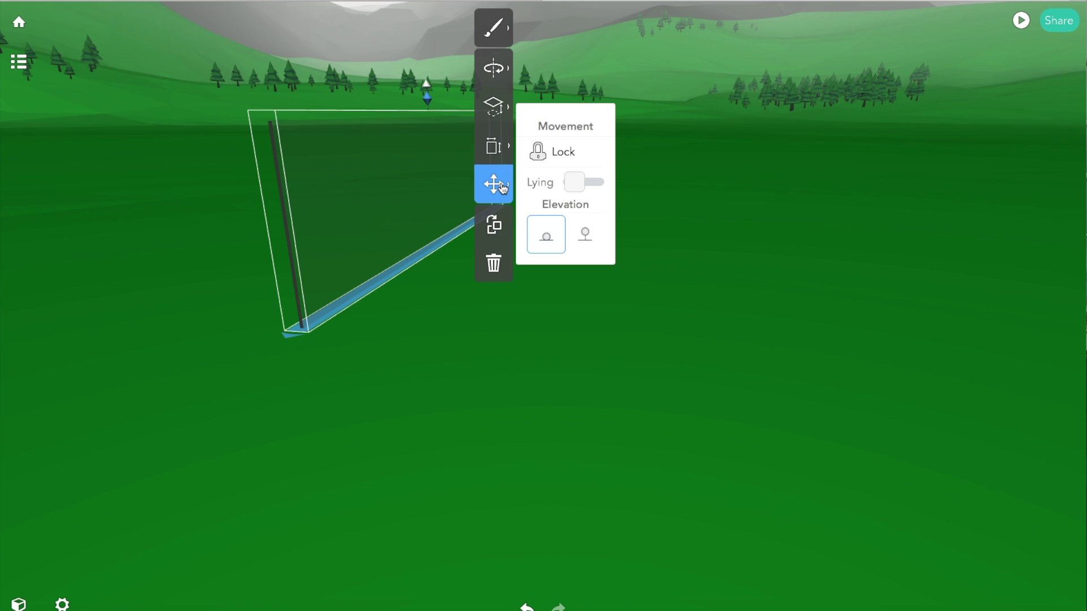
Duplicate the dark glass wall and angle the copy across the far end of the first as a back wall
click(498, 225)
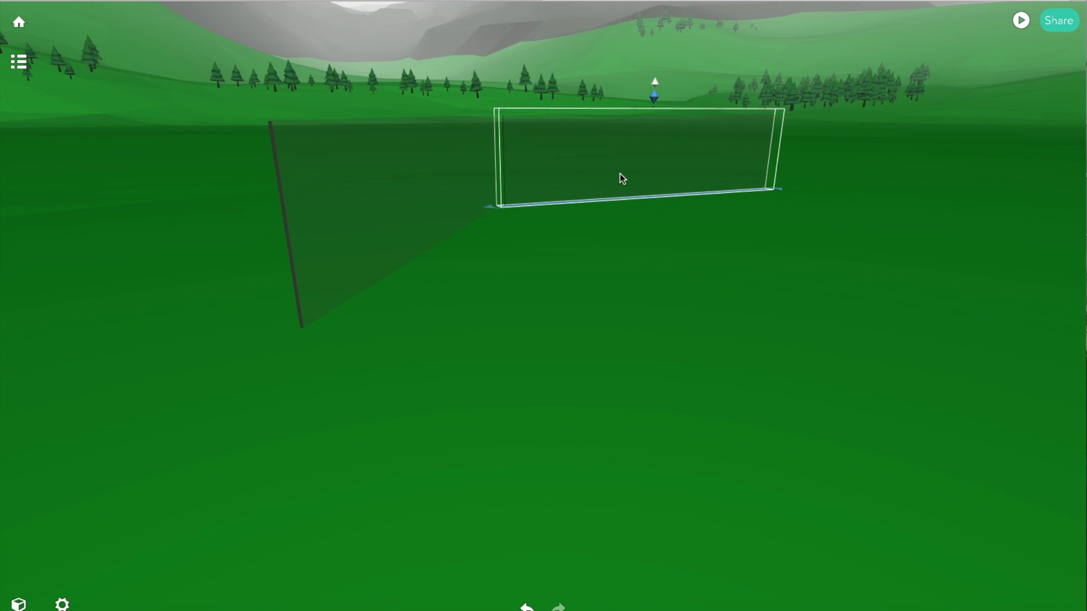
drag(782, 189, 800, 234)
drag(674, 245, 670, 289)
scroll(683, 132, up, 3)
scroll(683, 132, down, 5)
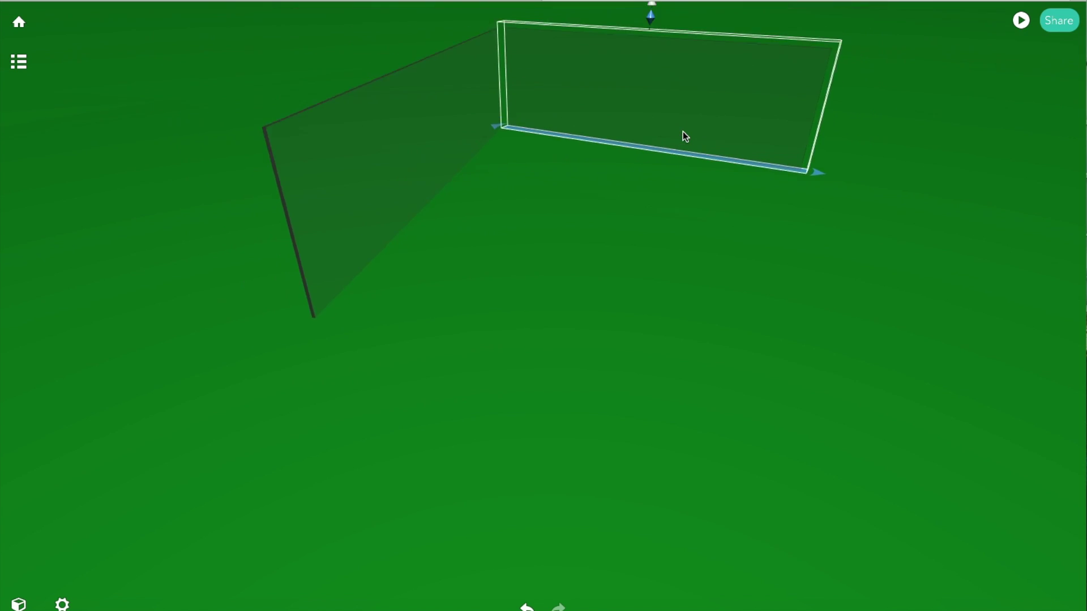
Align the back wall with the first wall's far corner, and extend the first wall's near end slightly
drag(649, 198, 635, 234)
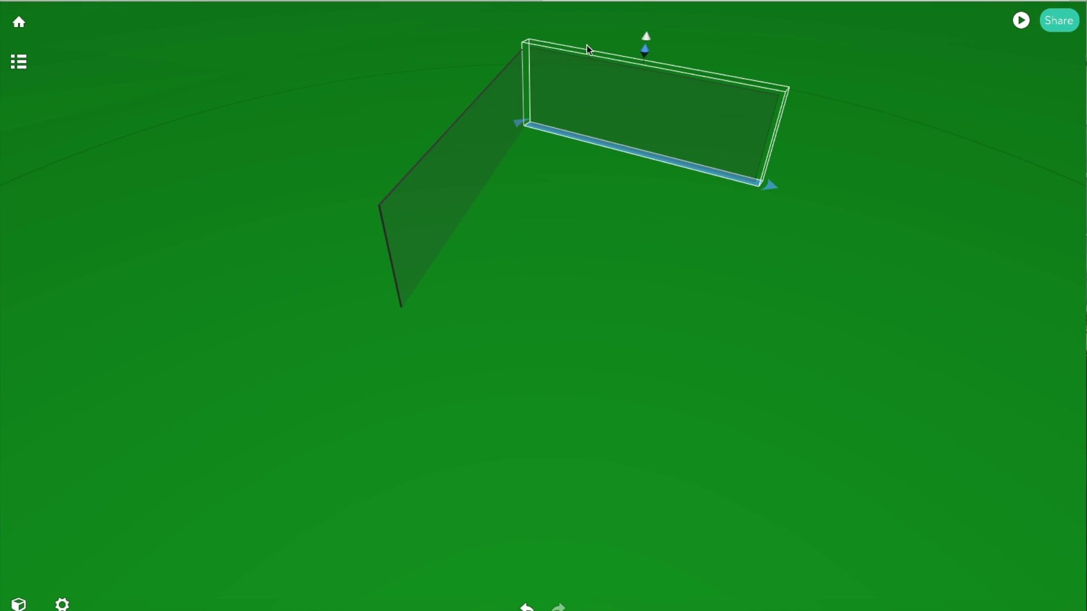
drag(593, 71, 586, 73)
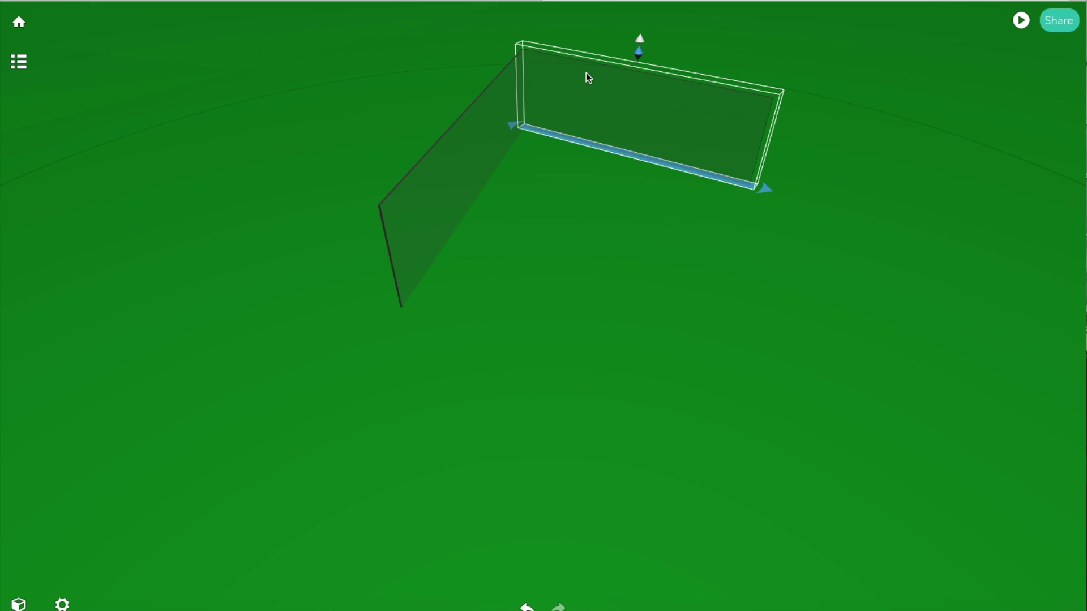
drag(665, 298, 682, 259)
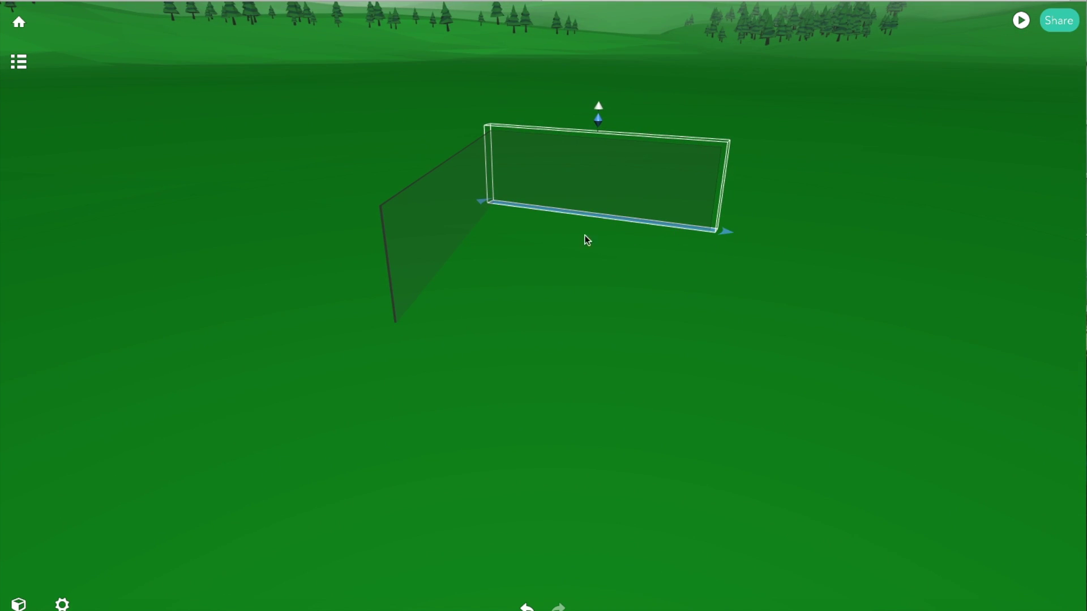
click(396, 312)
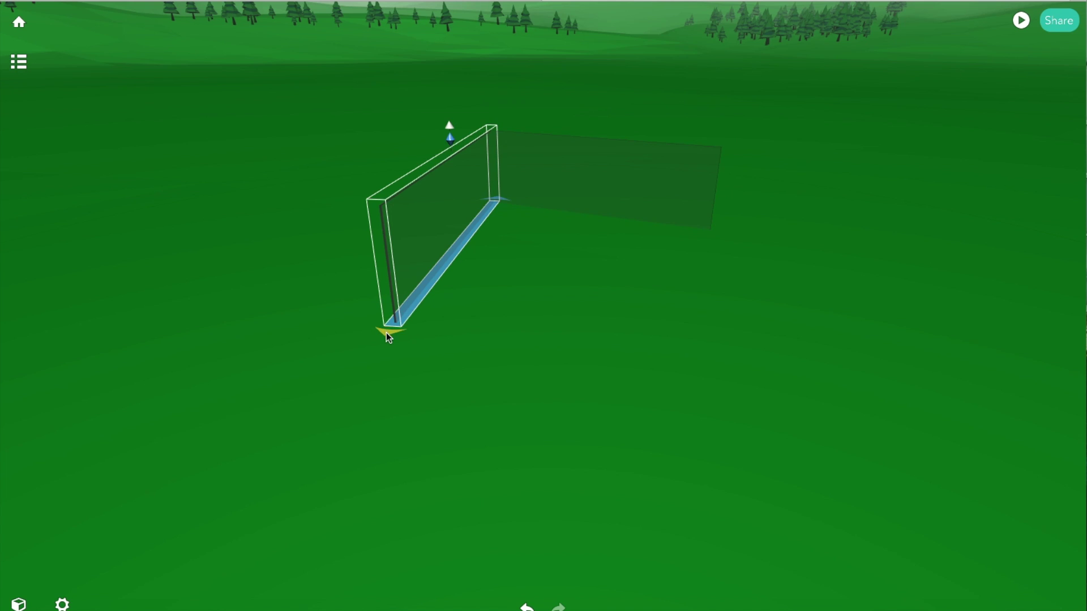
drag(379, 341, 368, 349)
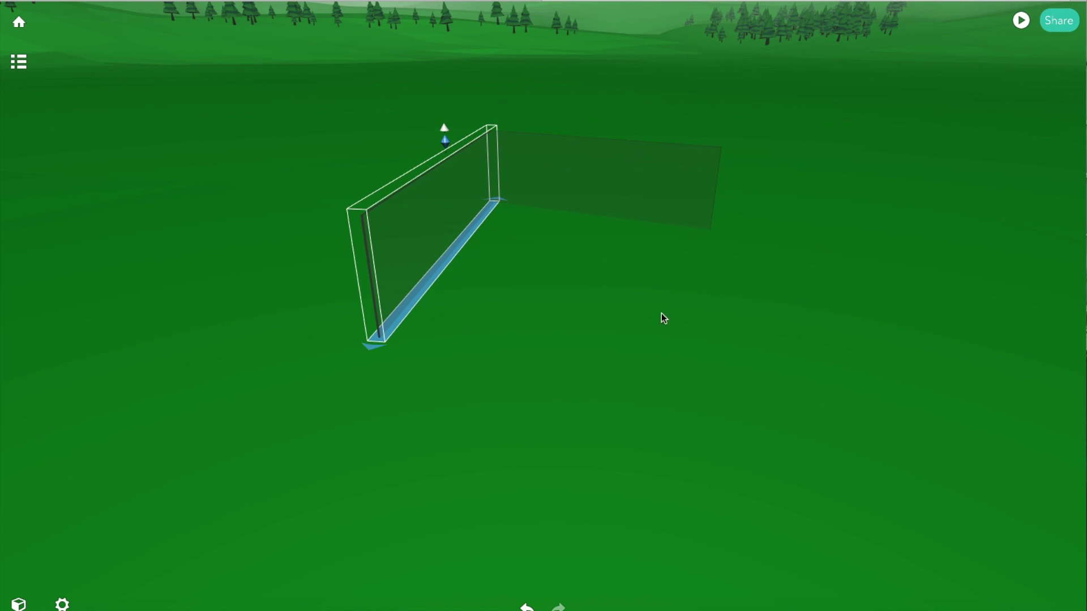
Duplicate the back wall and turn the copy into a second side wall opposite the first
double_click(615, 192)
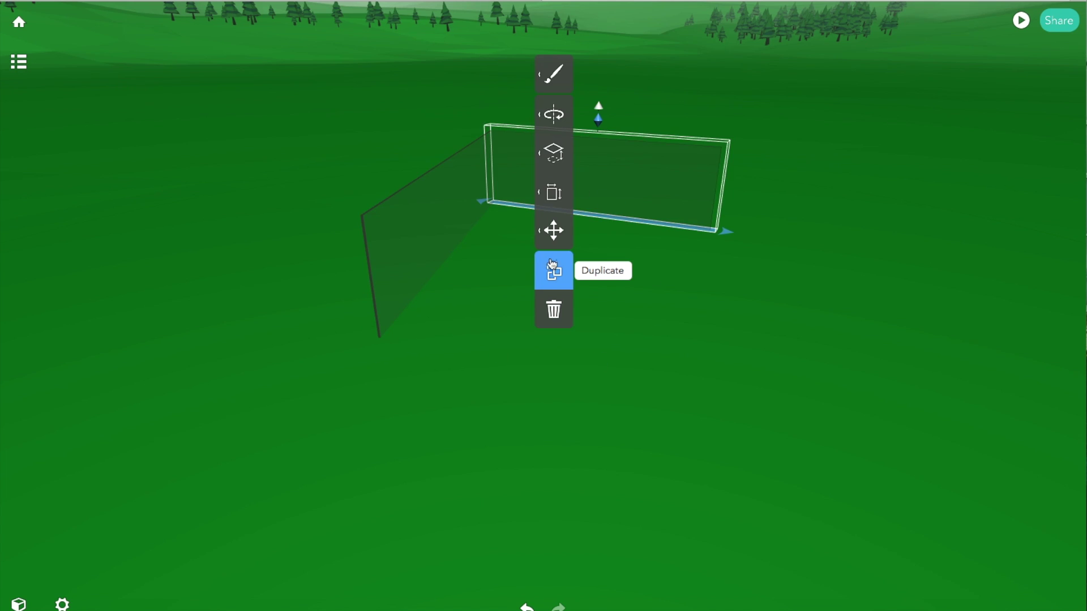
click(553, 270)
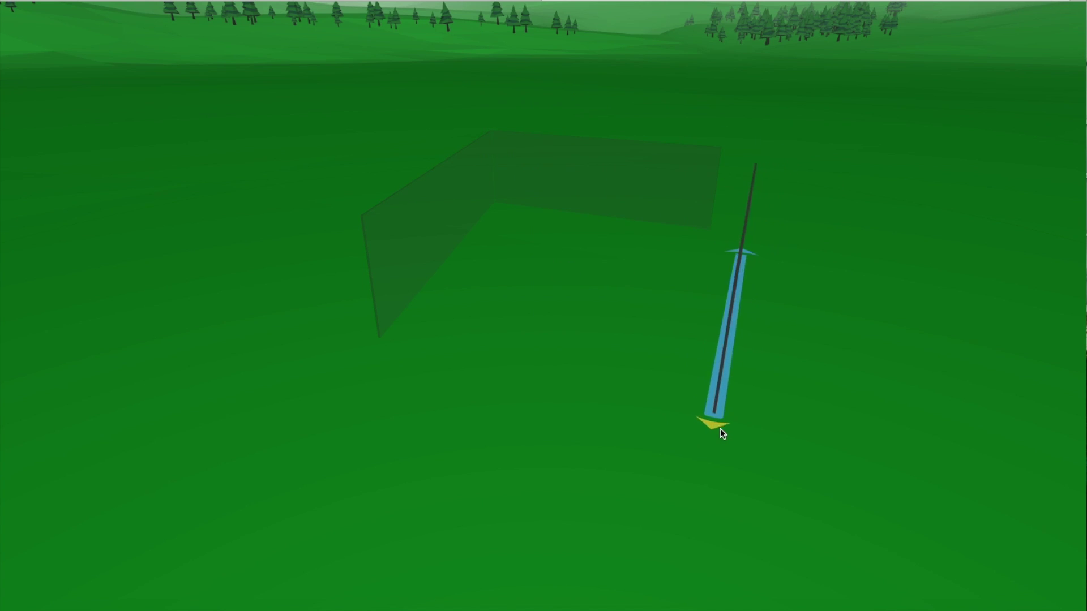
click(724, 430)
drag(592, 405, 674, 419)
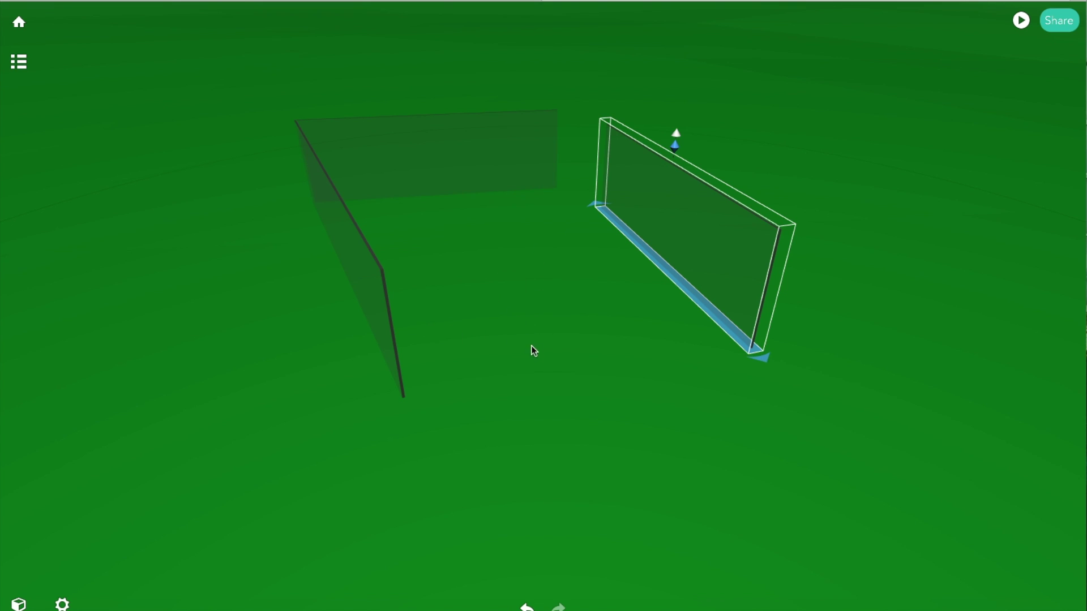
Move the second side wall so its far end meets the back wall's open corner
scroll(544, 334, down, 2)
scroll(544, 335, up, 3)
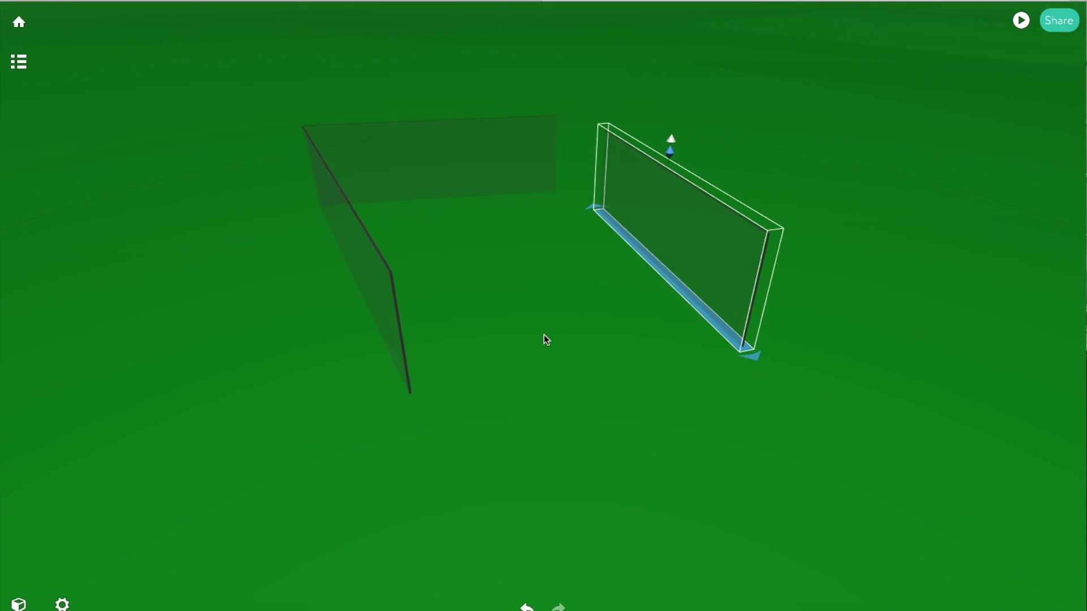
drag(639, 238, 620, 207)
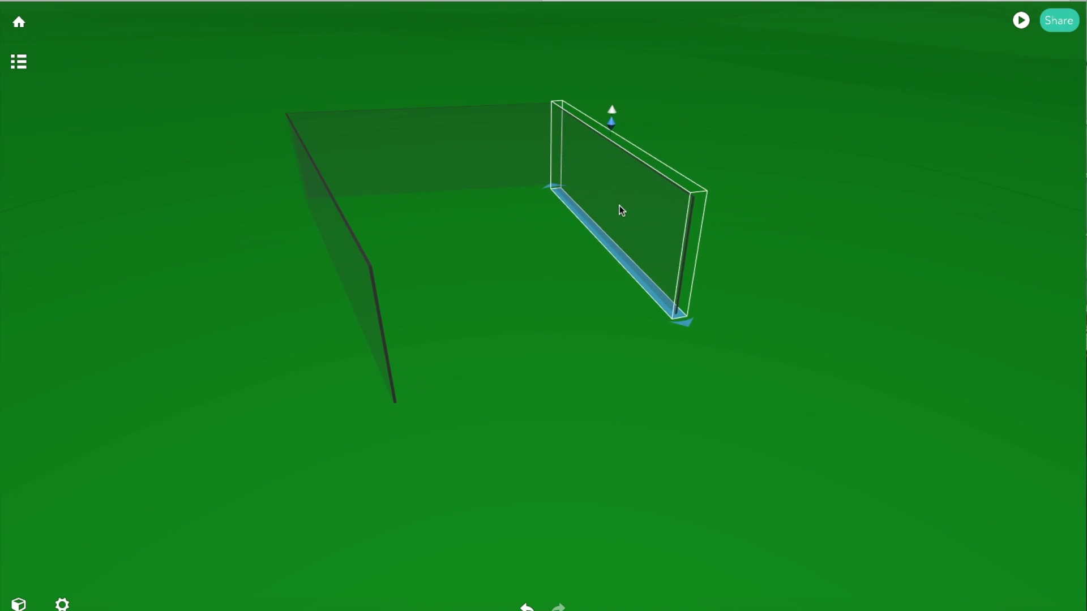
drag(512, 277, 542, 226)
drag(612, 203, 611, 192)
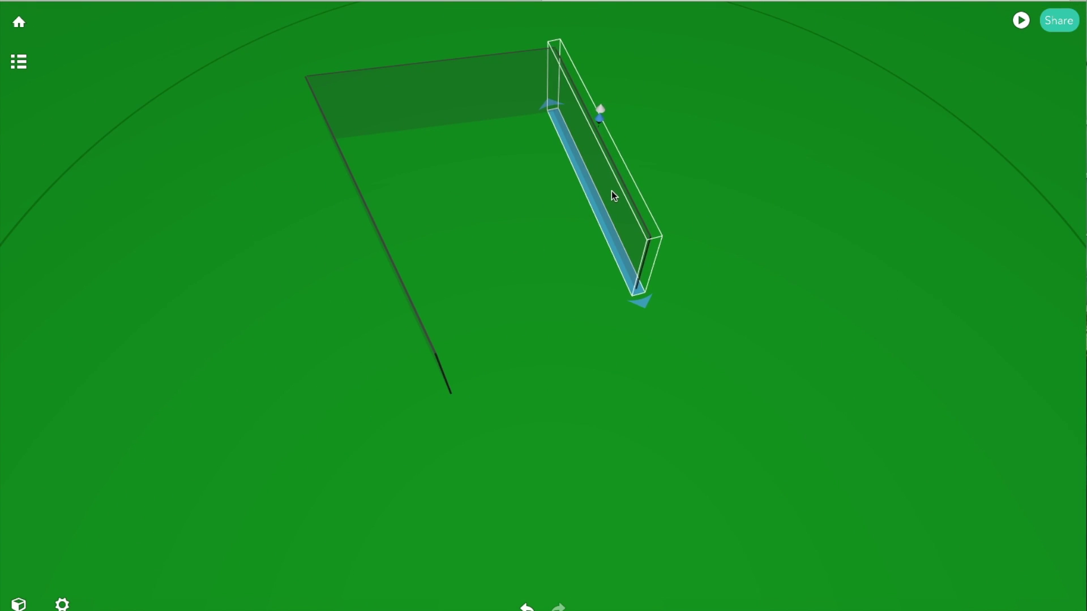
Swing the first side wall's near end outward, and align its far end with the back wall's corner
click(438, 358)
drag(456, 409, 356, 342)
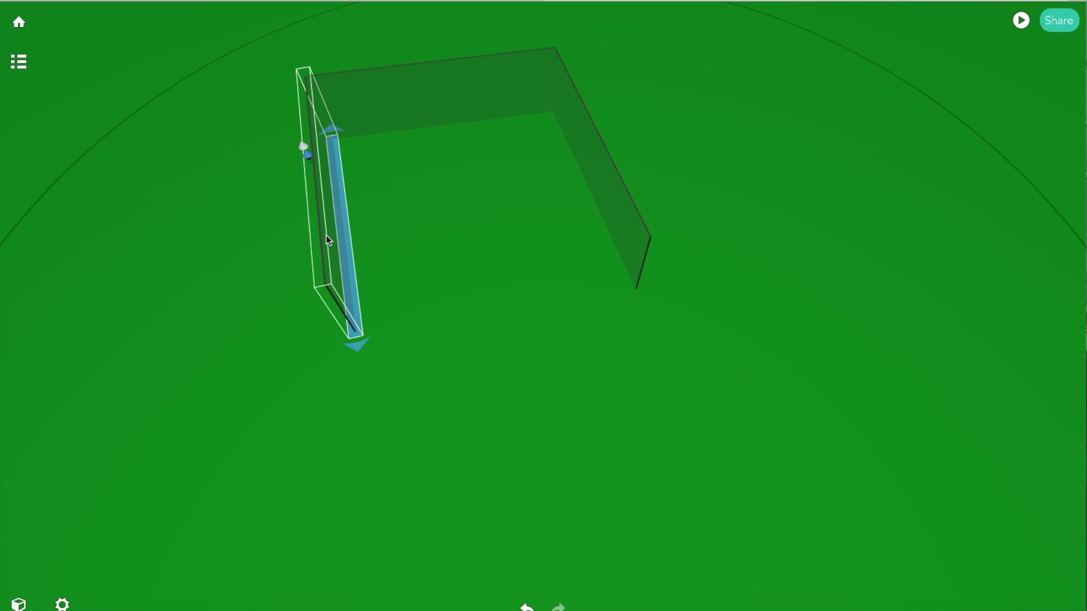
drag(326, 235, 327, 236)
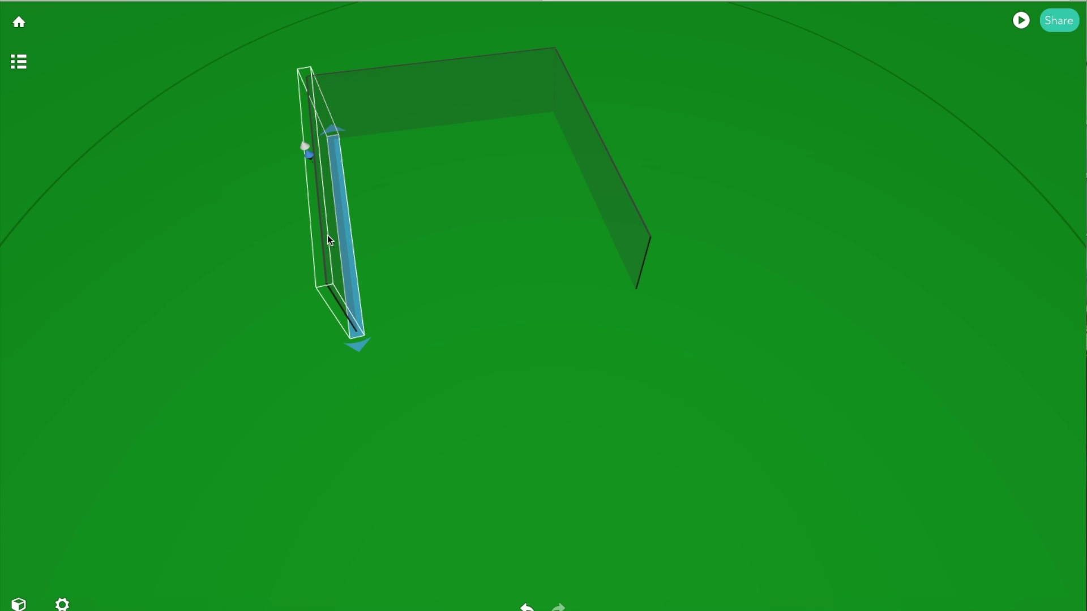
Examine the three-walled glass room from several angles and distances, then clear the wall selection
drag(461, 287, 445, 198)
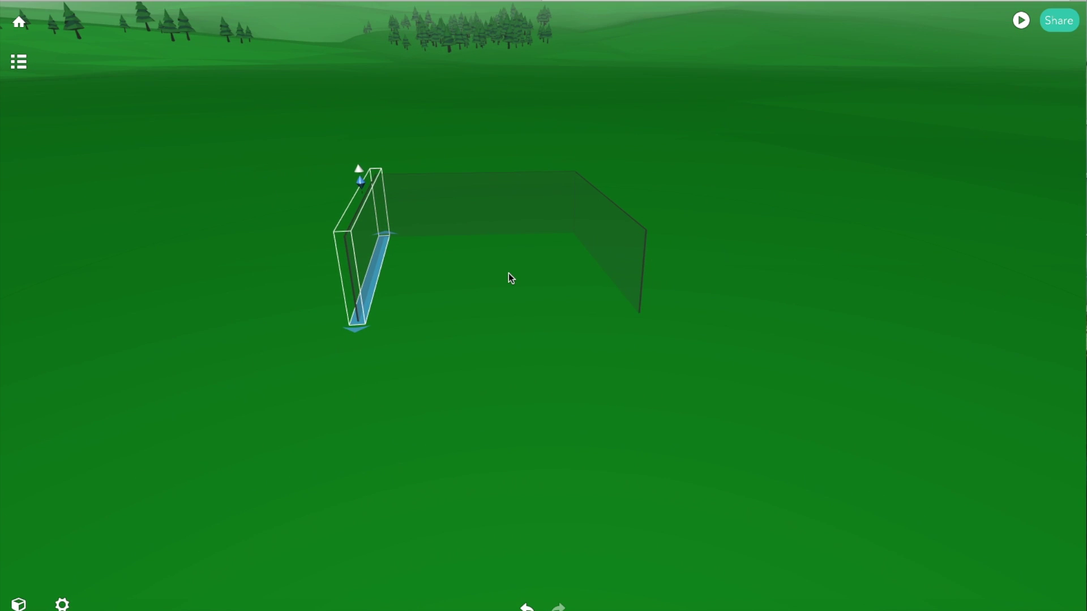
scroll(509, 274, down, 2)
scroll(508, 281, up, 5)
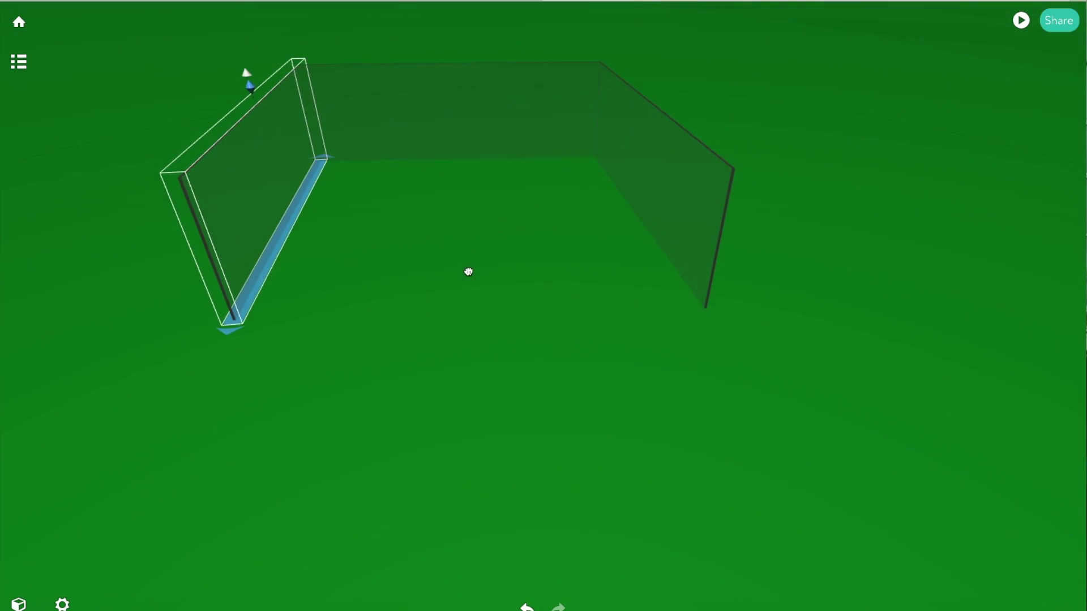
drag(468, 270, 469, 230)
scroll(465, 282, down, 2)
scroll(464, 284, up, 5)
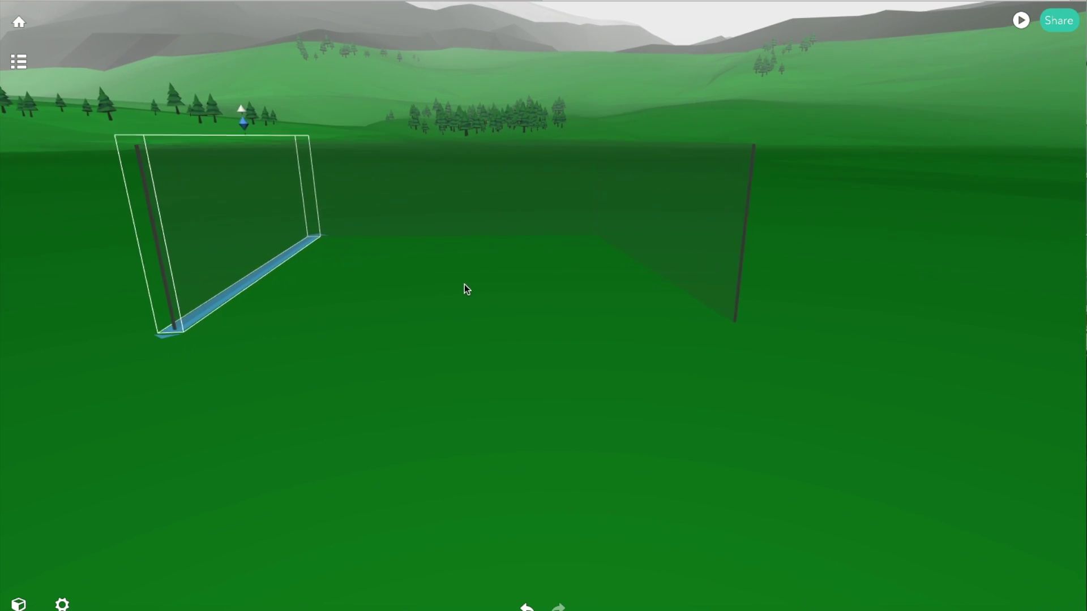
mouse_move(511, 274)
mouse_down()
mouse_move(473, 288)
mouse_move(515, 274)
mouse_up()
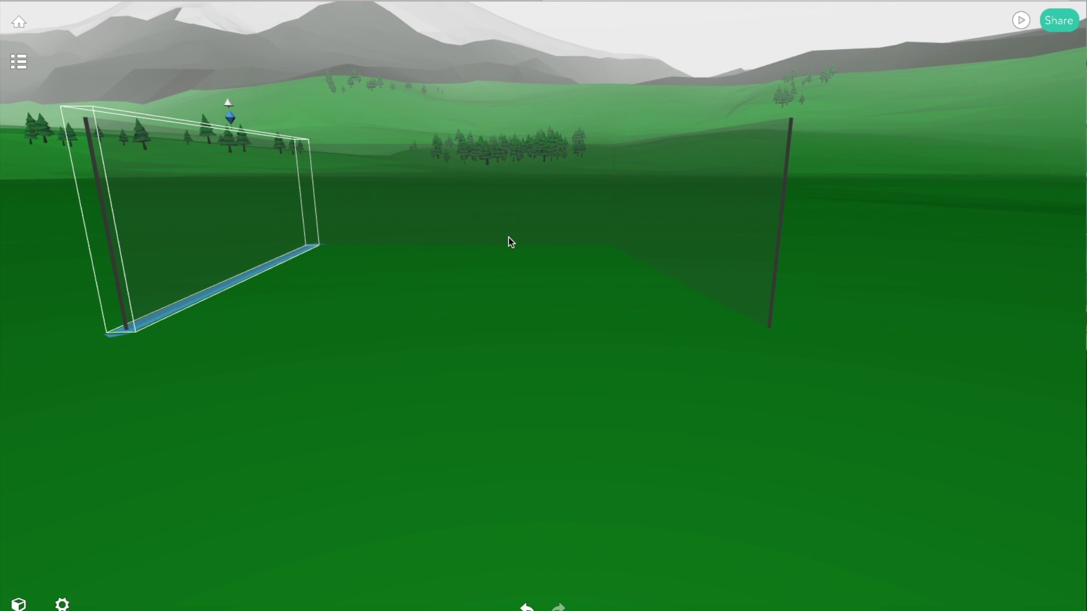
scroll(509, 237, down, 2)
scroll(509, 238, up, 5)
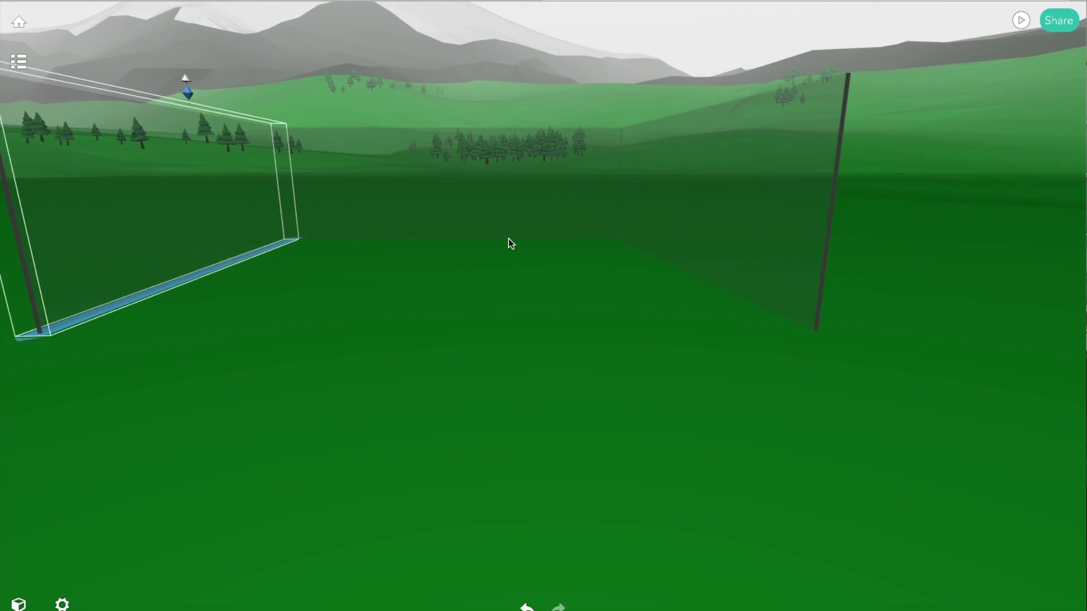
scroll(508, 239, up, 4)
scroll(509, 239, down, 3)
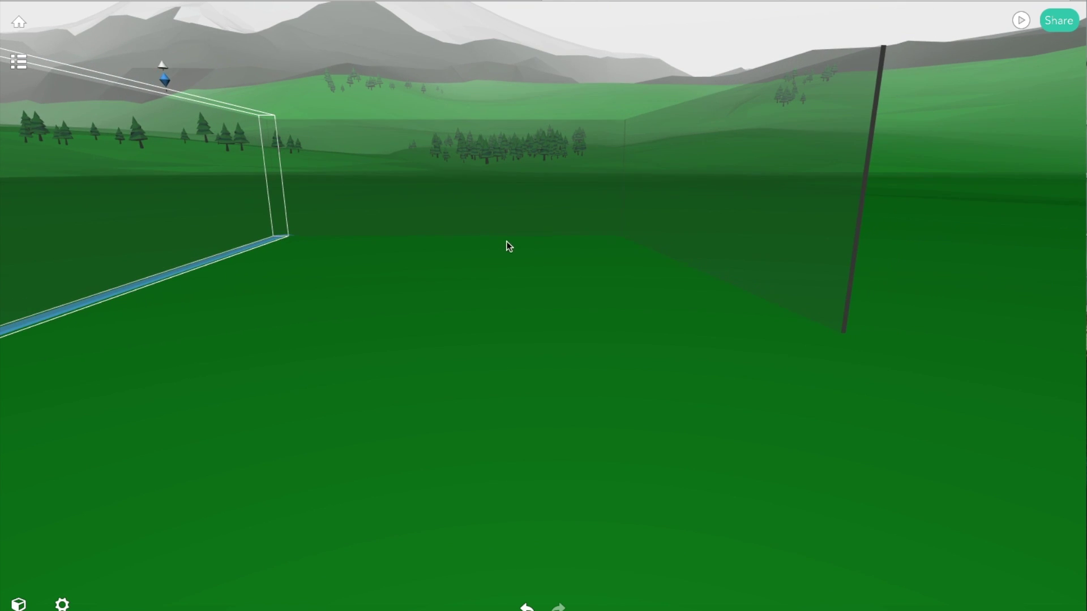
scroll(473, 244, up, 1)
scroll(476, 247, down, 1)
scroll(475, 247, up, 1)
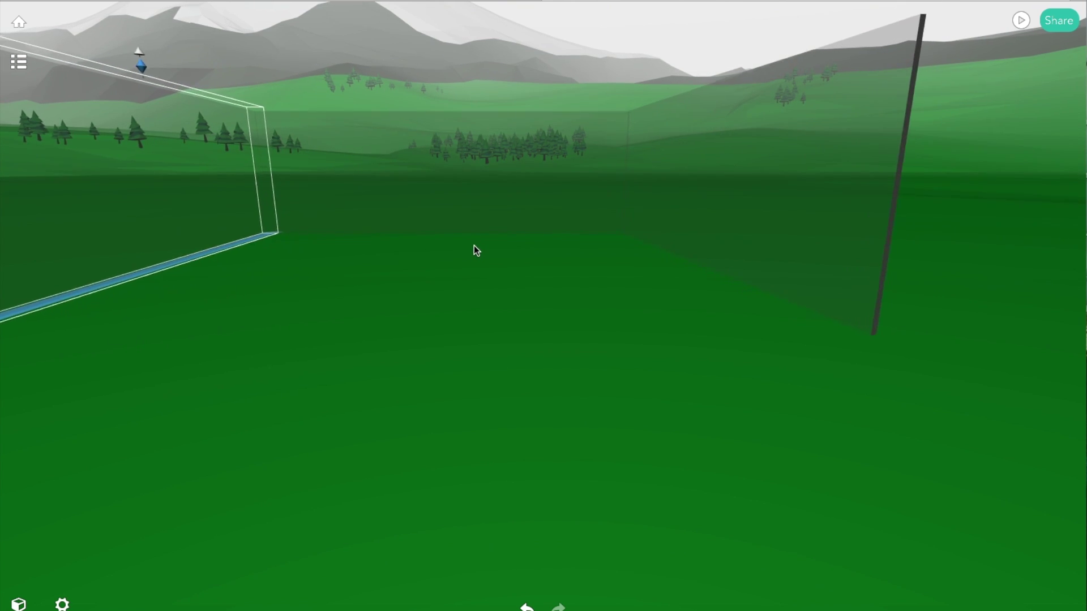
scroll(474, 245, up, 1)
scroll(474, 247, down, 2)
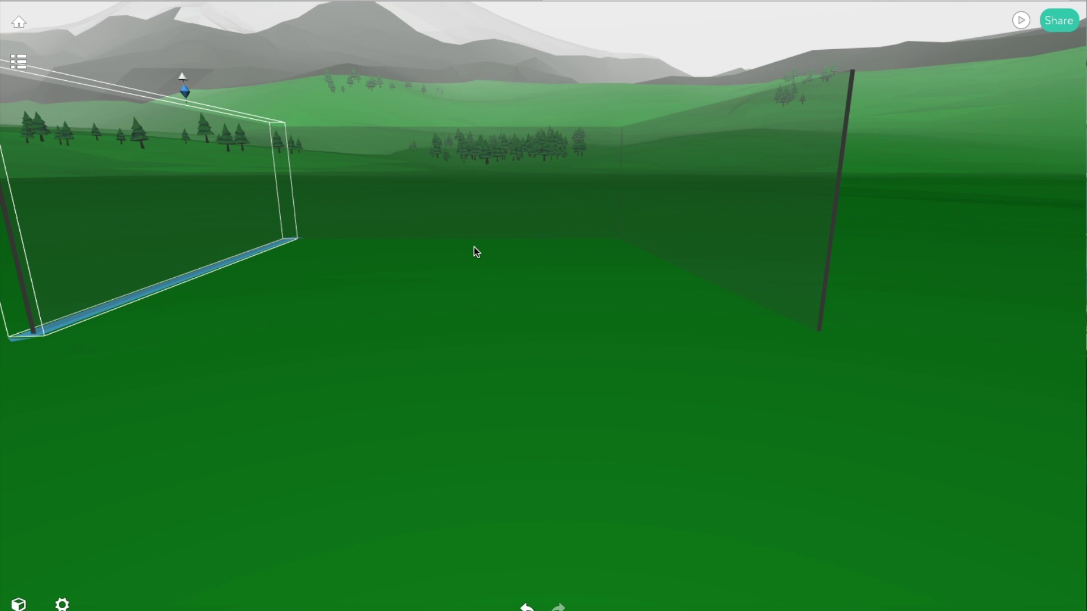
drag(464, 251, 471, 252)
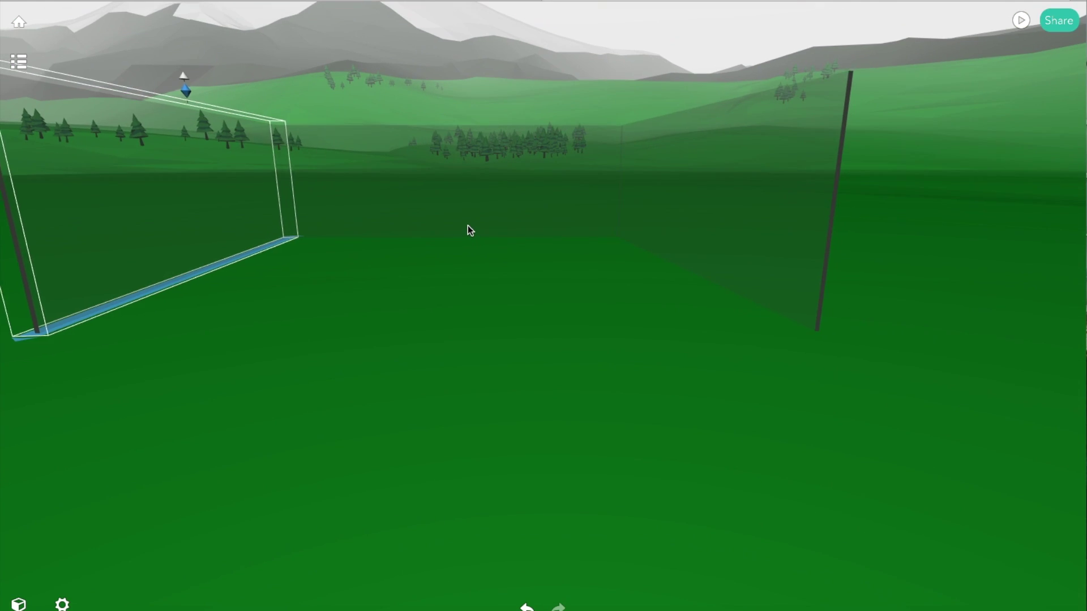
scroll(468, 227, down, 3)
scroll(467, 230, up, 5)
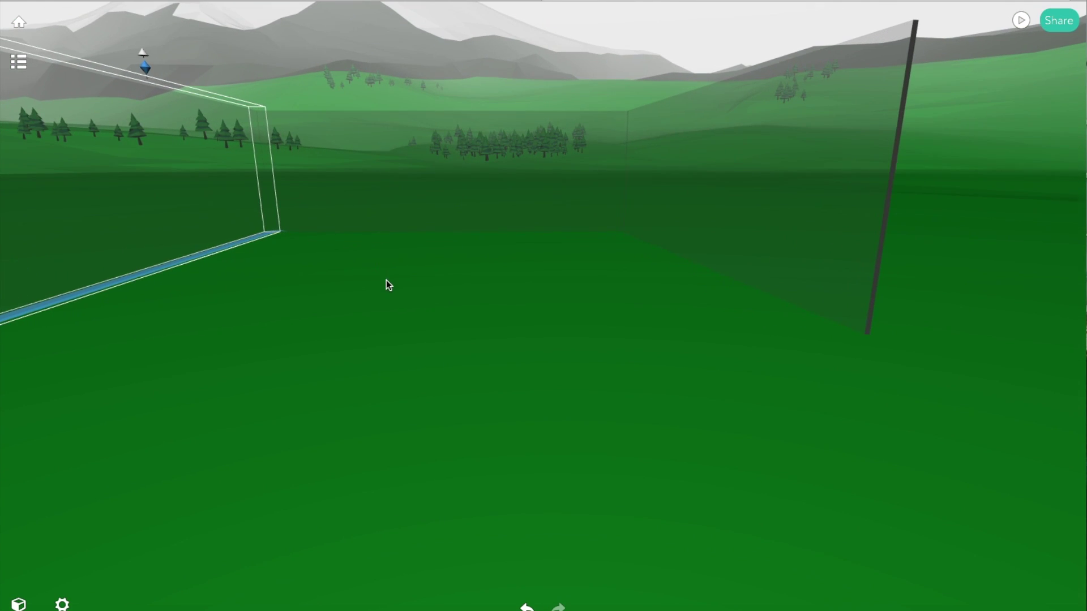
drag(386, 280, 340, 277)
click(347, 283)
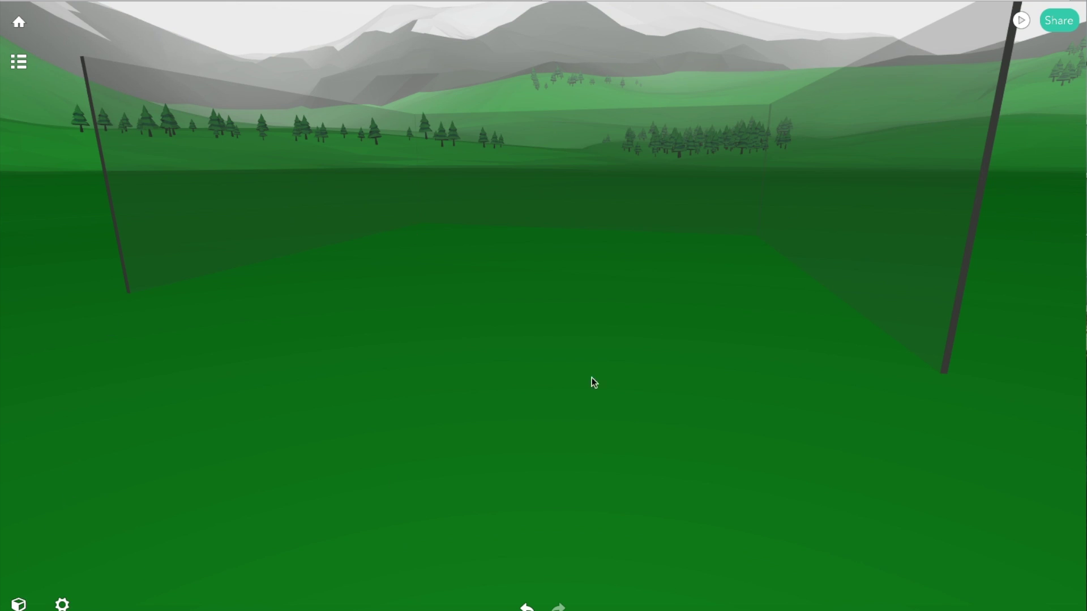
Add the white-background portrait image from the desktop to the left wall and size it to fill the wall's near half
click(21, 605)
click(181, 497)
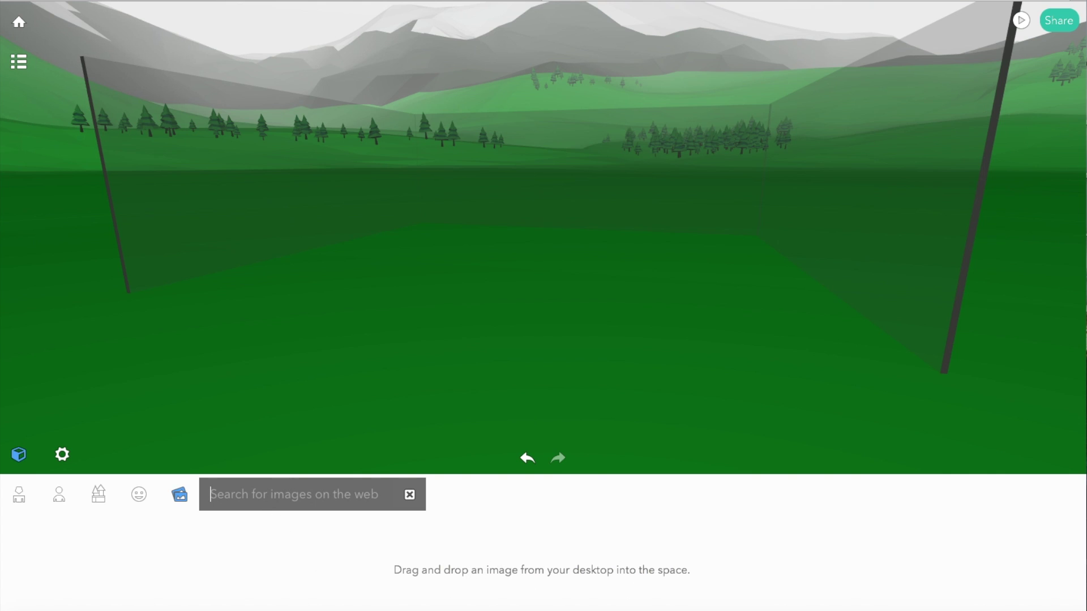
drag(544, 566, 314, 257)
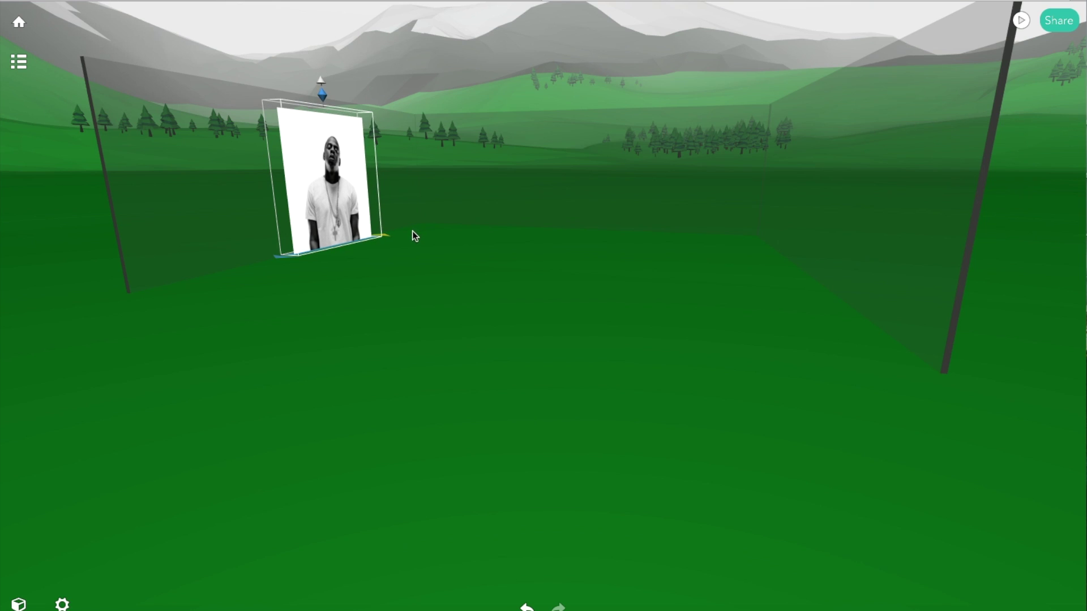
drag(359, 220, 316, 255)
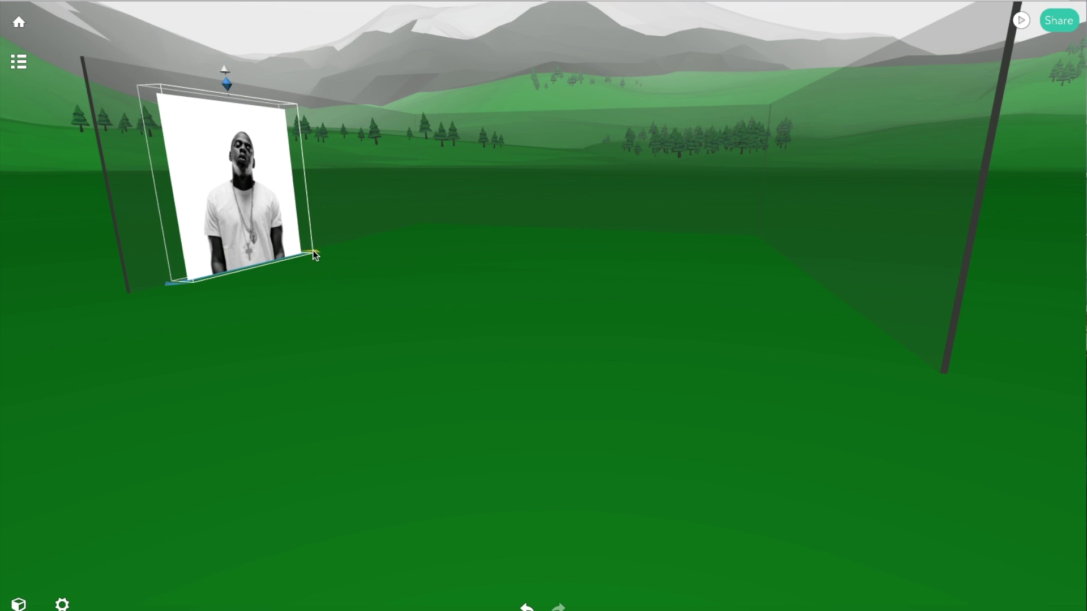
Adjust the white-background portrait's position and angle so it lies flush against the left wall
drag(355, 309, 306, 318)
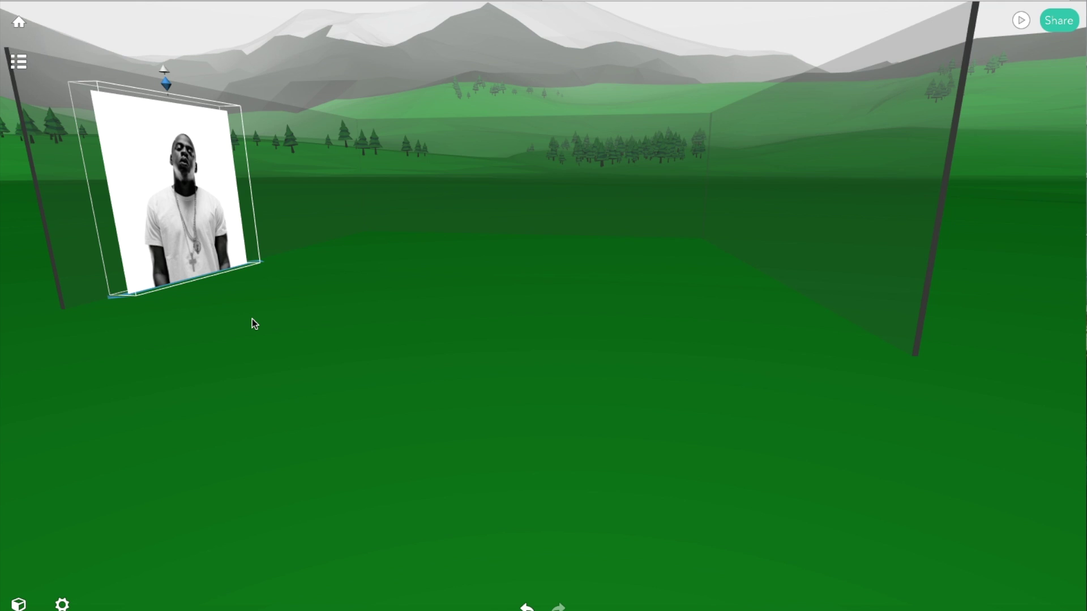
scroll(253, 318, up, 3)
drag(237, 327, 260, 326)
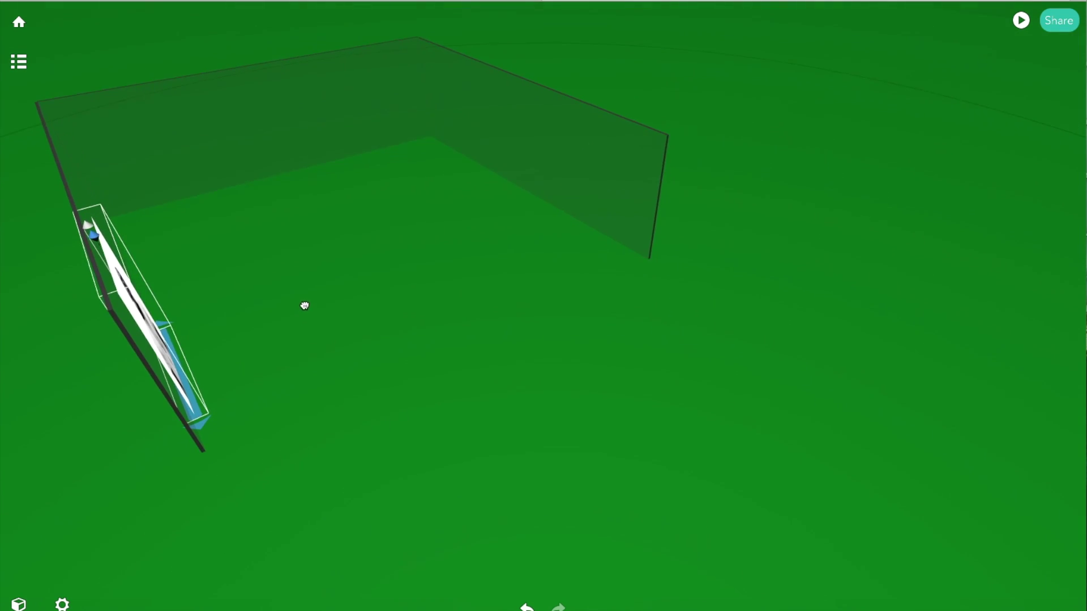
drag(149, 351, 144, 352)
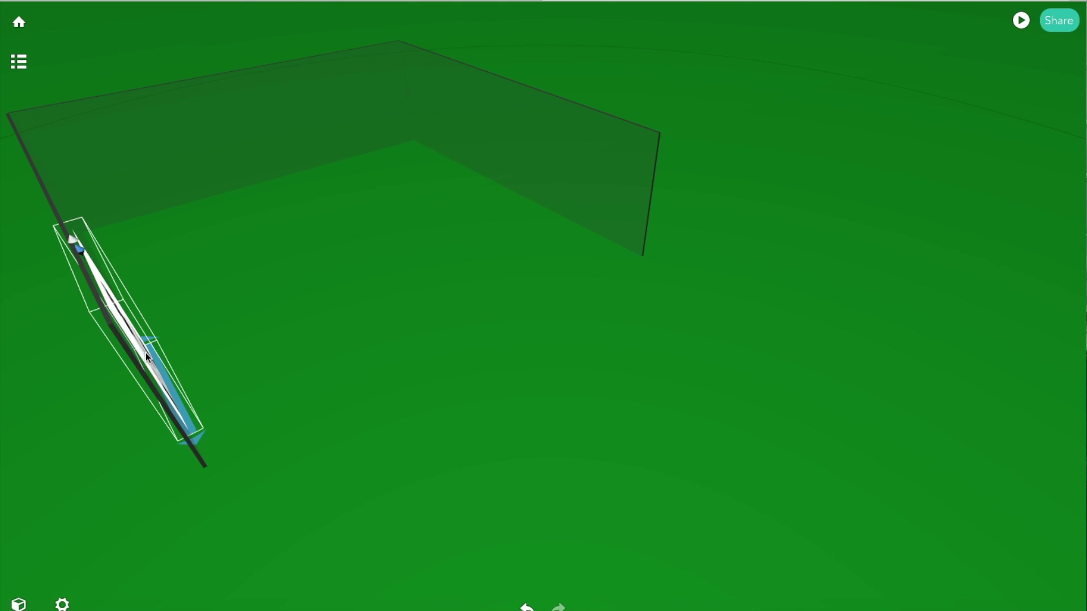
drag(280, 410, 234, 424)
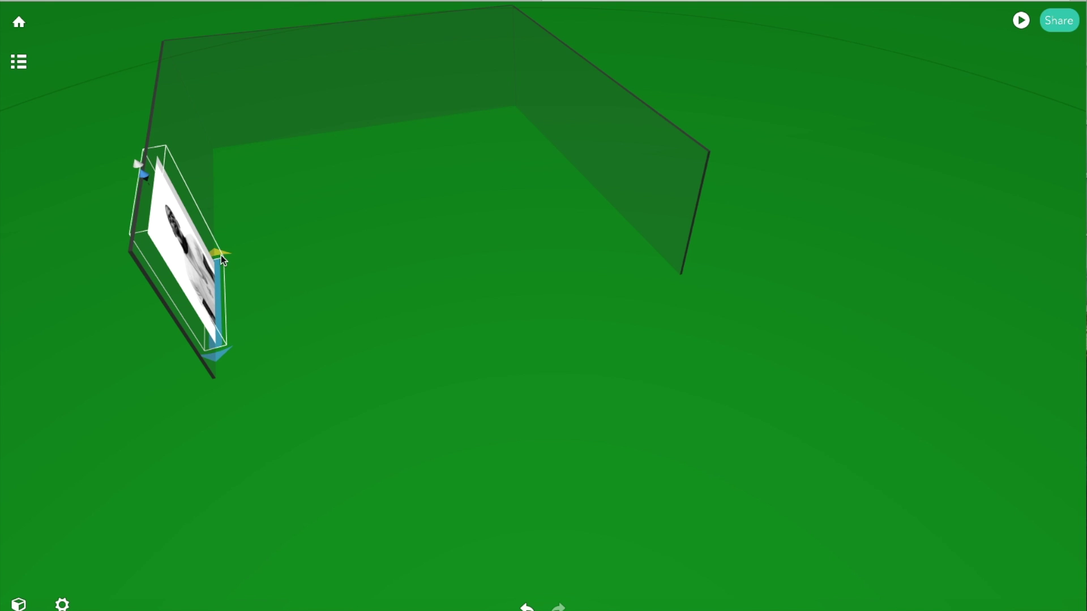
Add the portrait with the stormy city background to the left wall beside the first picture, and adjust its width to fit
drag(344, 311, 257, 302)
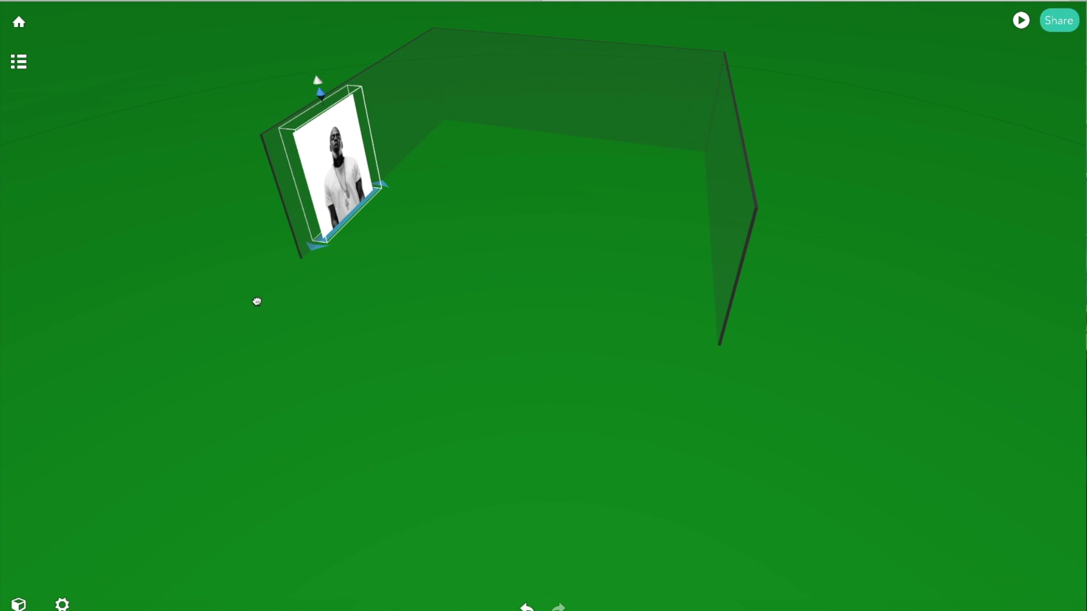
scroll(514, 205, down, 1)
scroll(515, 205, up, 5)
drag(521, 216, 529, 185)
drag(1084, 195, 498, 170)
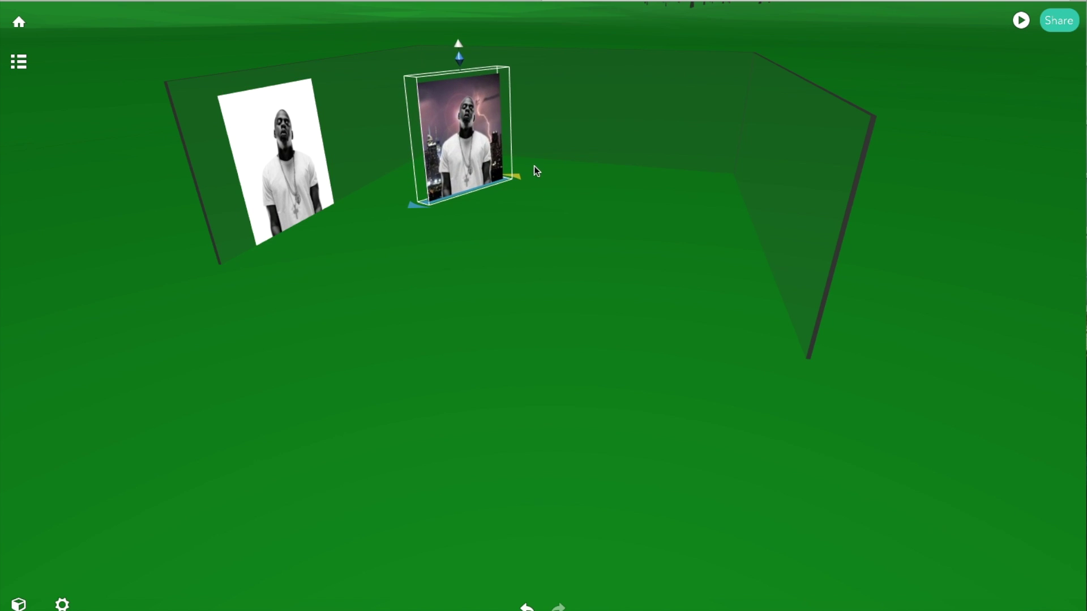
drag(535, 166, 403, 156)
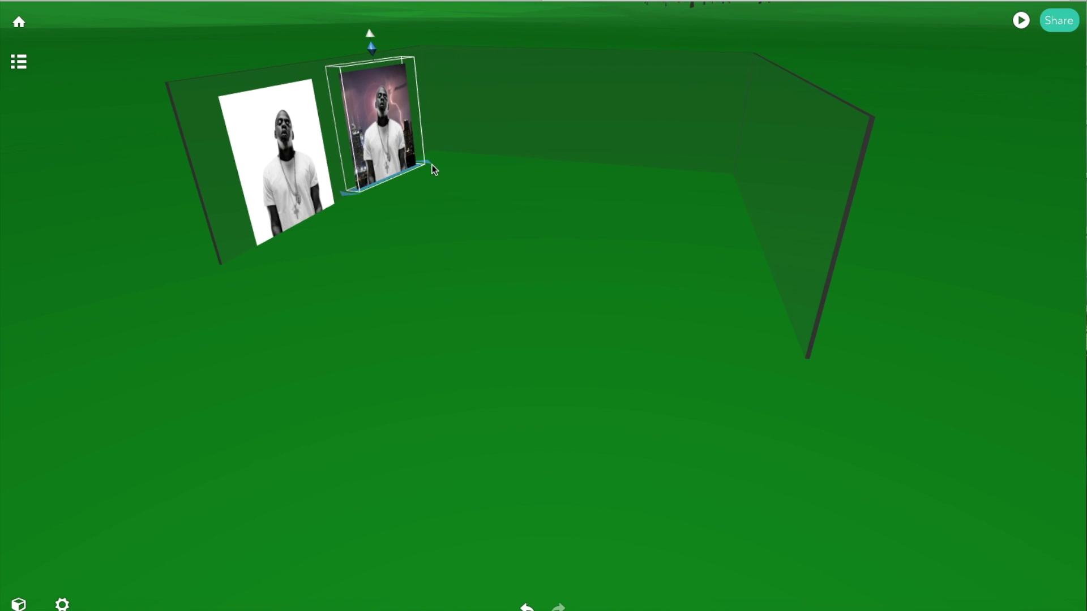
drag(433, 164, 420, 163)
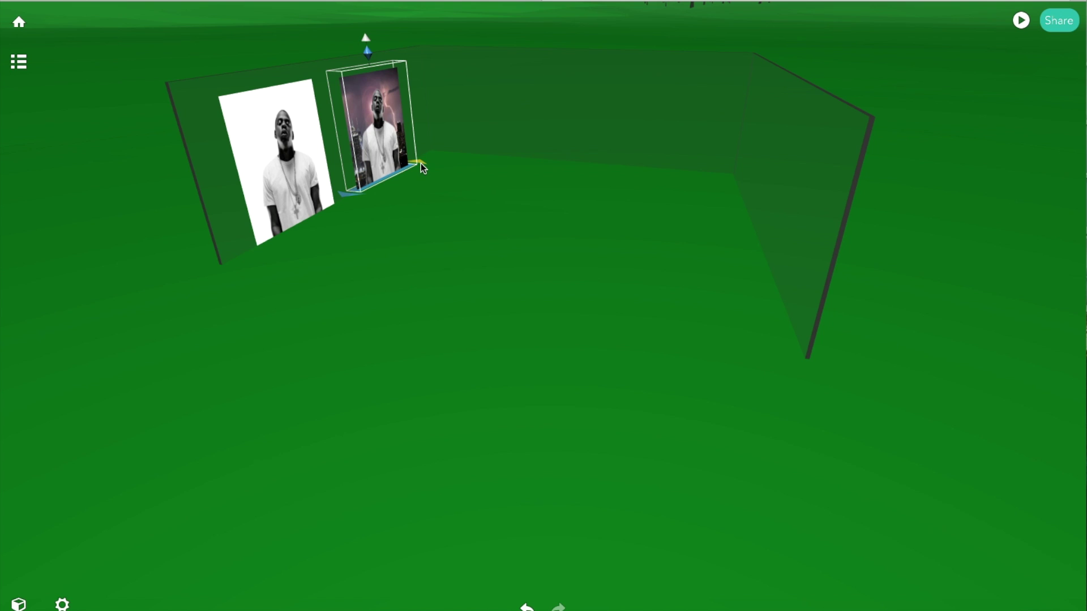
Align the far end of the stormy city portrait with the left wall's surface
drag(355, 195, 372, 228)
scroll(372, 227, down, 3)
scroll(372, 227, up, 6)
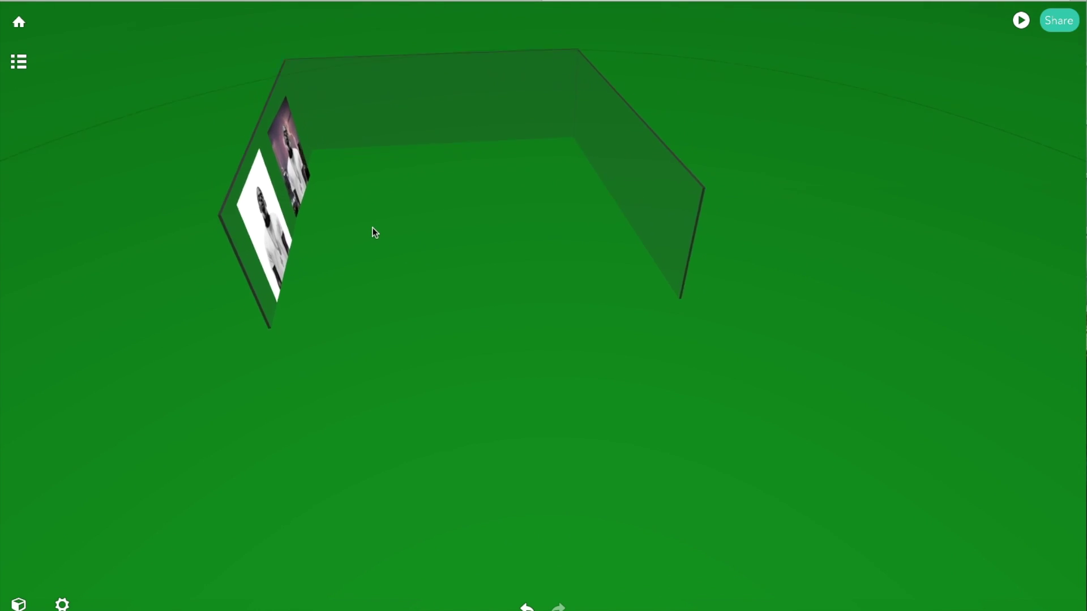
click(230, 138)
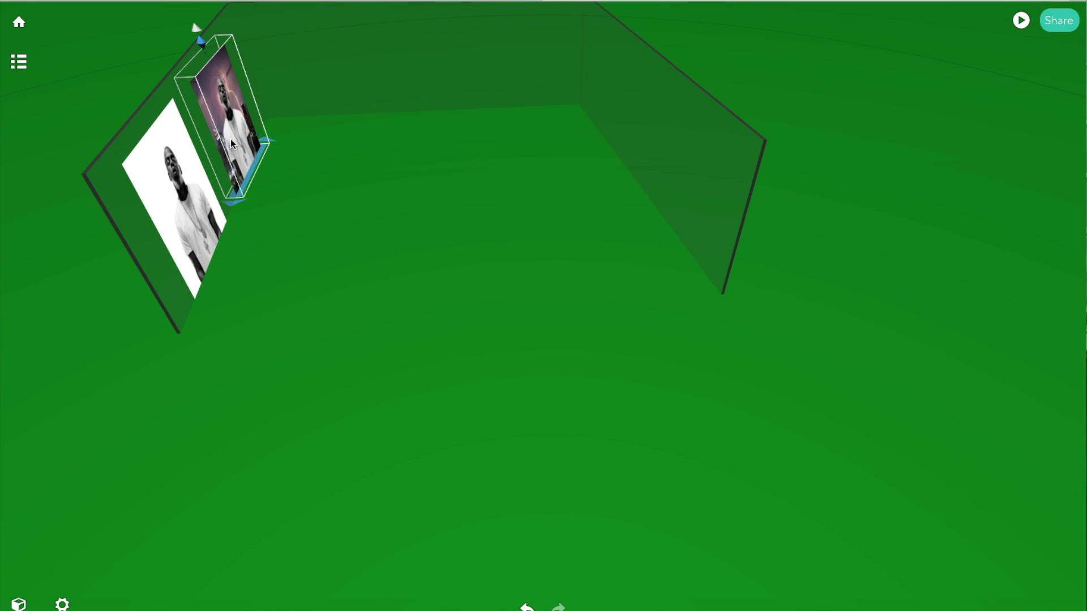
drag(267, 134, 265, 139)
Add the Jay-Z Renegade cover image to the back wall, enlarge it, and set it flush near the left corner
drag(380, 191, 369, 157)
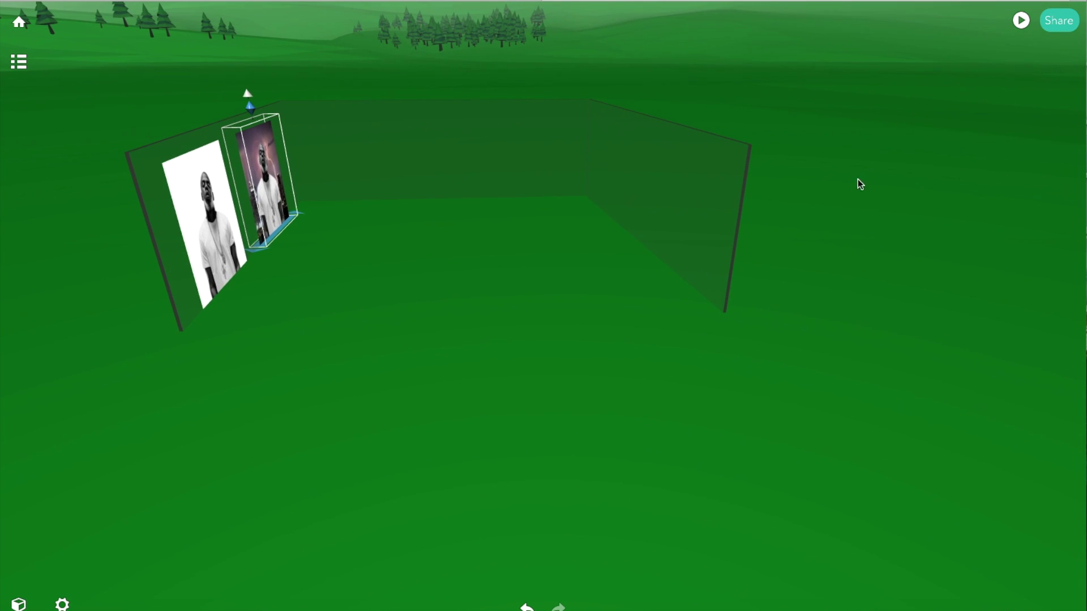
drag(1075, 167, 371, 209)
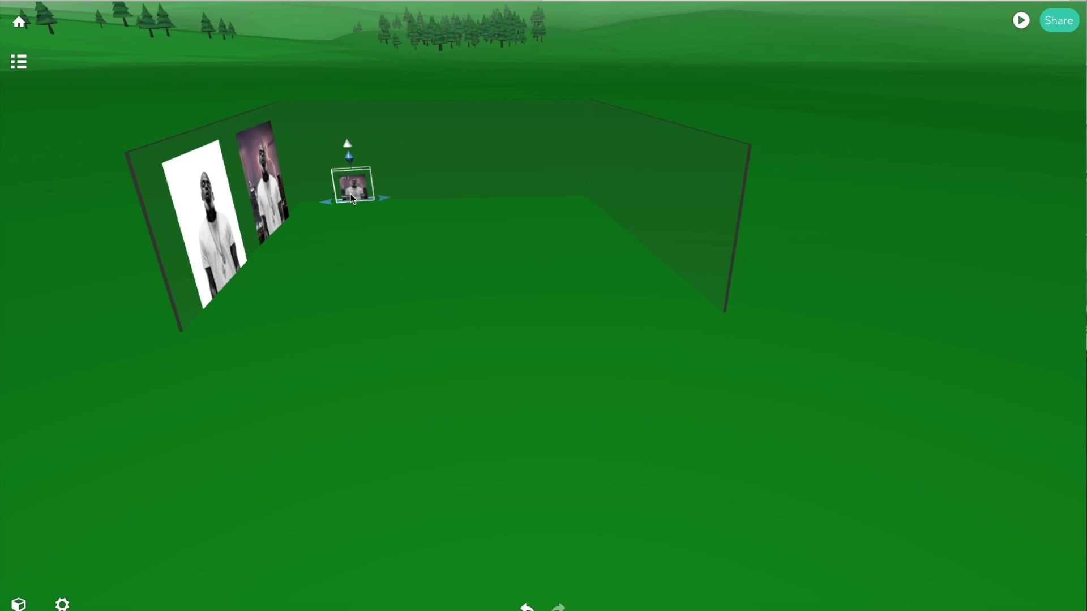
click(349, 194)
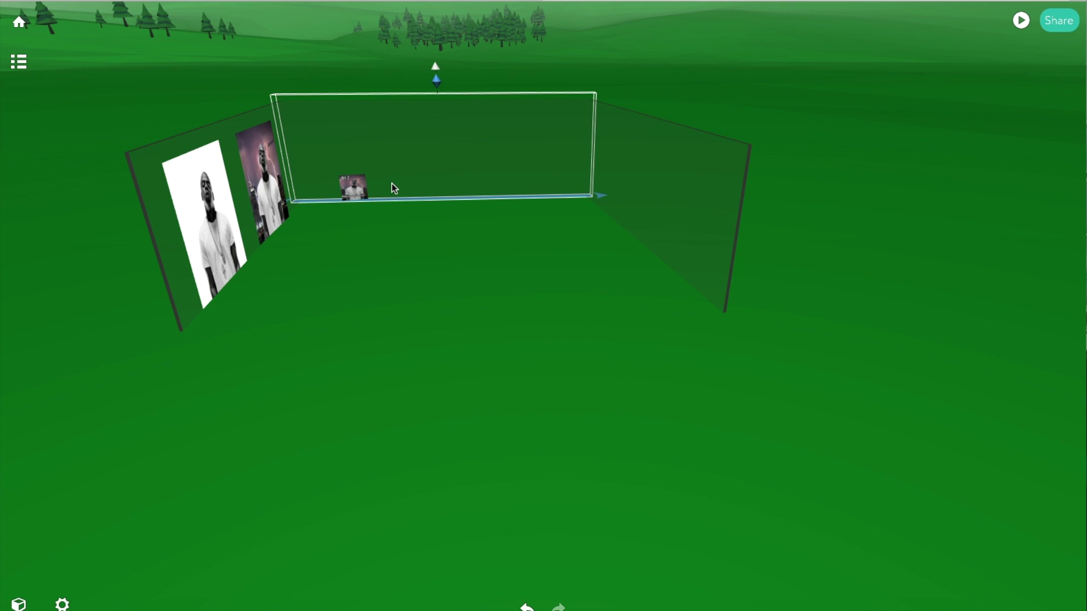
click(360, 192)
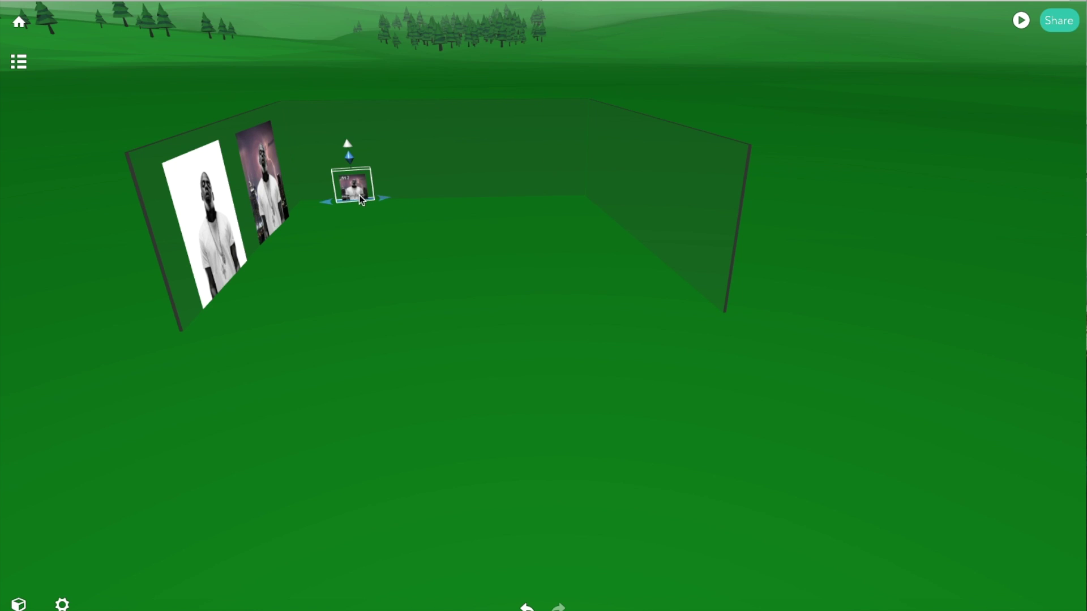
drag(359, 195, 454, 196)
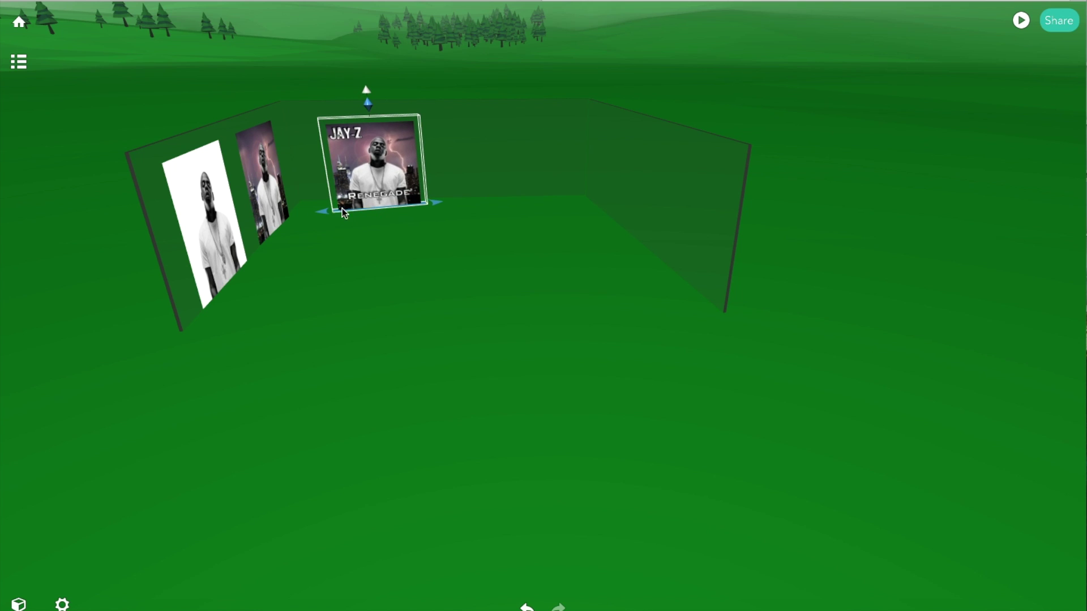
drag(321, 209, 365, 191)
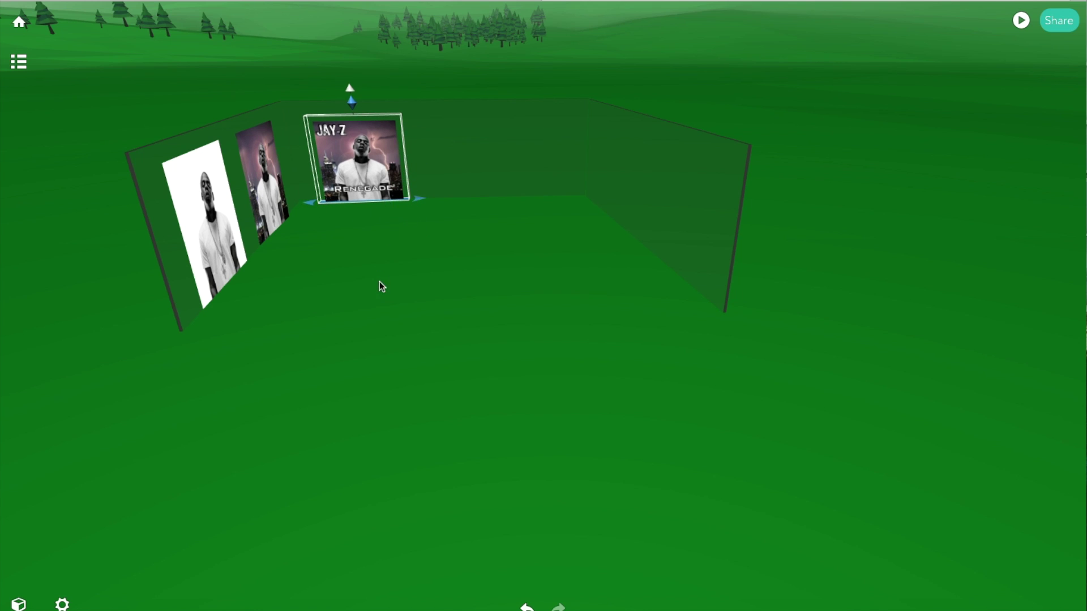
Add the second Jay-Z Renegade cover to the back wall, spaced to the right of the first cover and set against the wall
drag(433, 238, 513, 256)
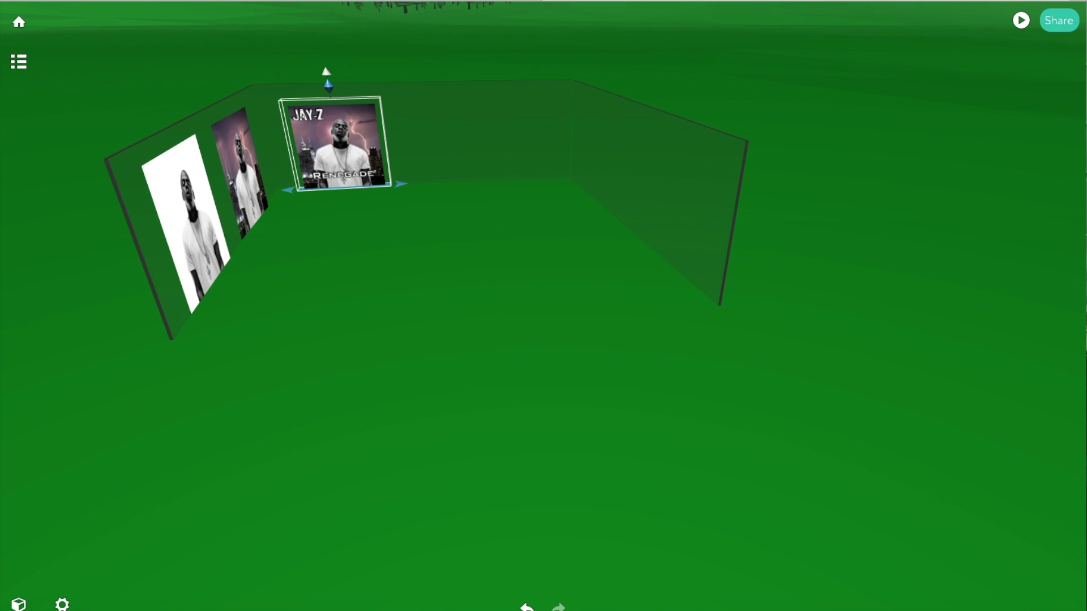
drag(803, 109, 457, 211)
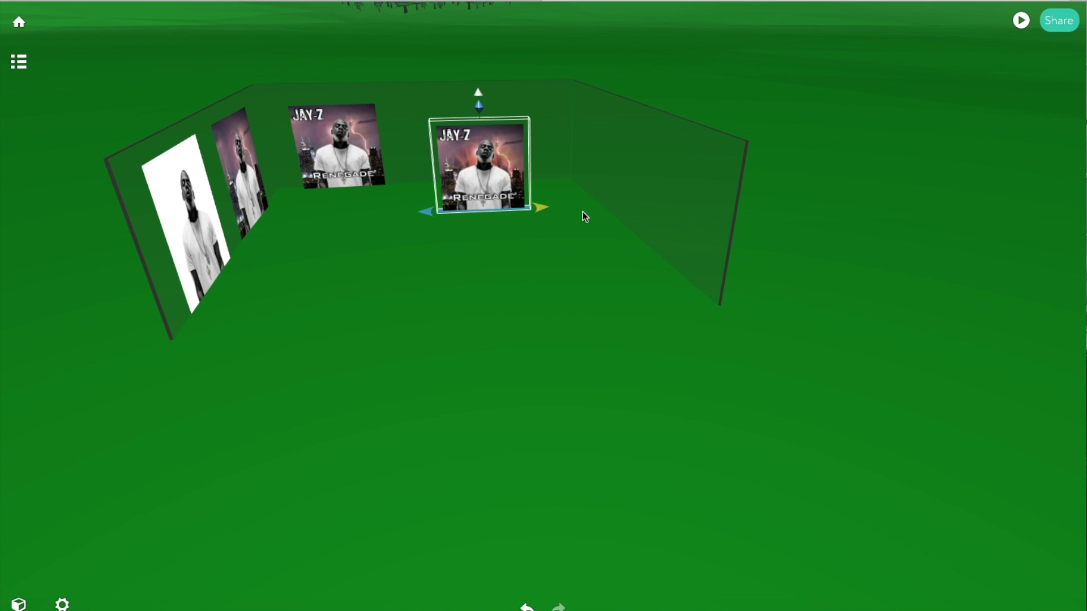
drag(490, 192, 512, 179)
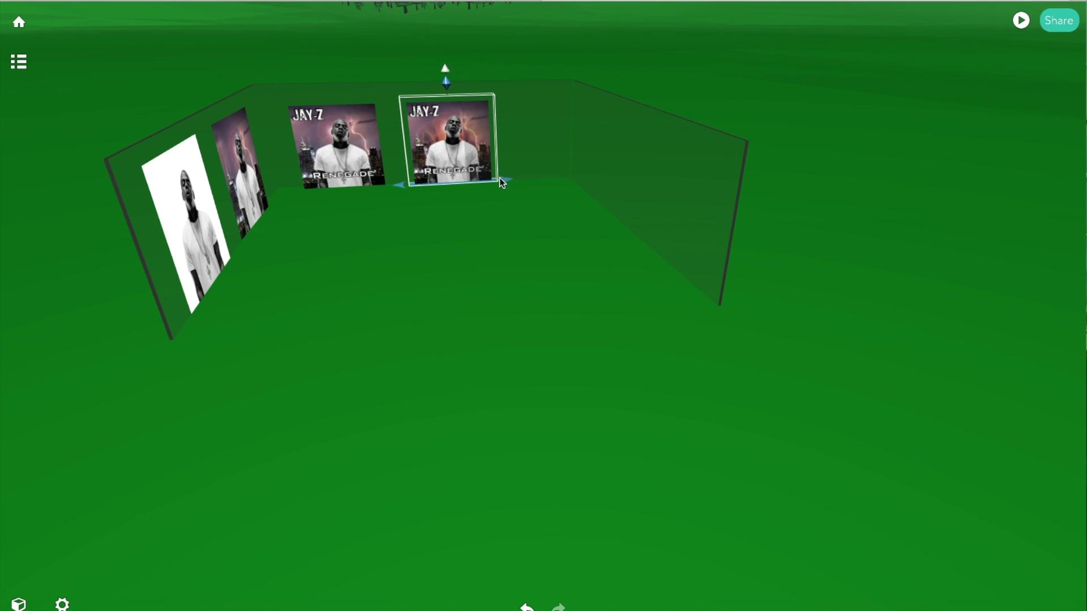
click(500, 177)
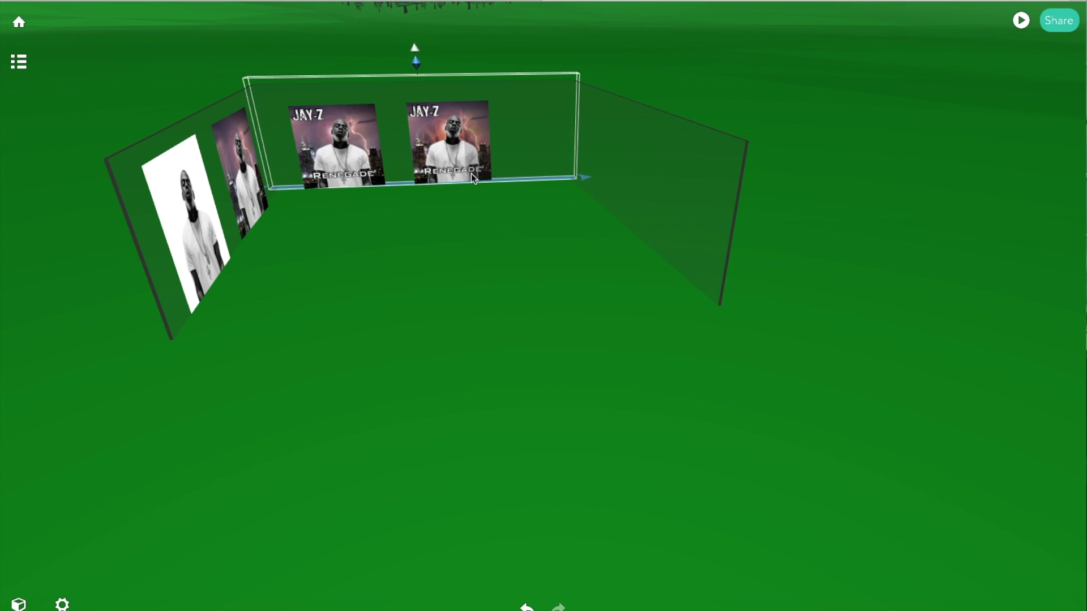
click(446, 170)
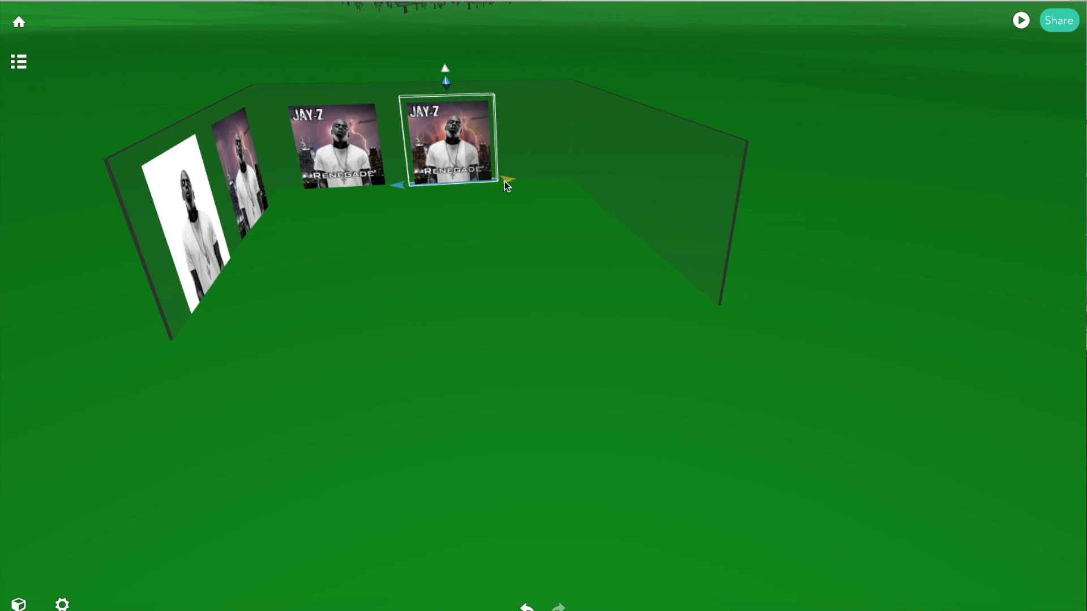
mouse_move(504, 181)
mouse_down()
mouse_move(473, 171)
mouse_move(493, 174)
mouse_up()
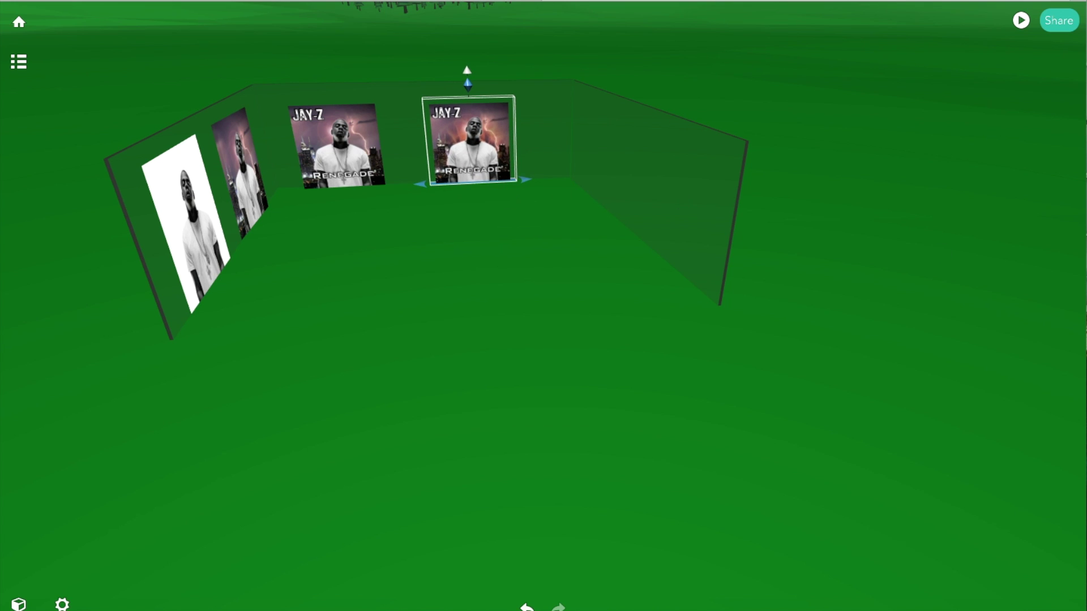
Add the Jay-Z Renegade cover with the distressed edges to the right wall and position it against the surface near the middle
drag(621, 394, 735, 393)
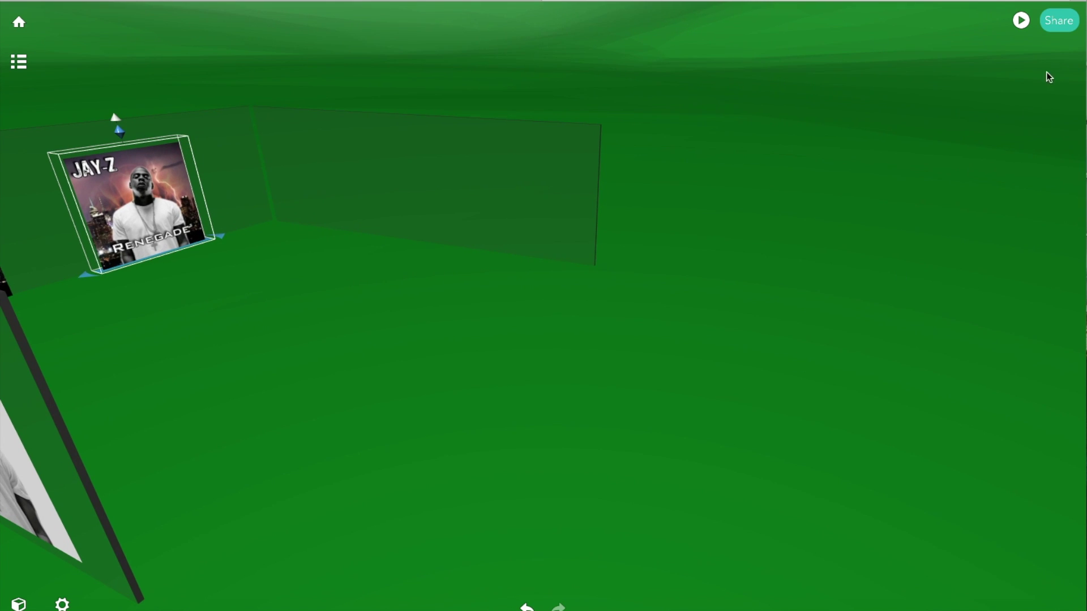
drag(1086, 243, 467, 344)
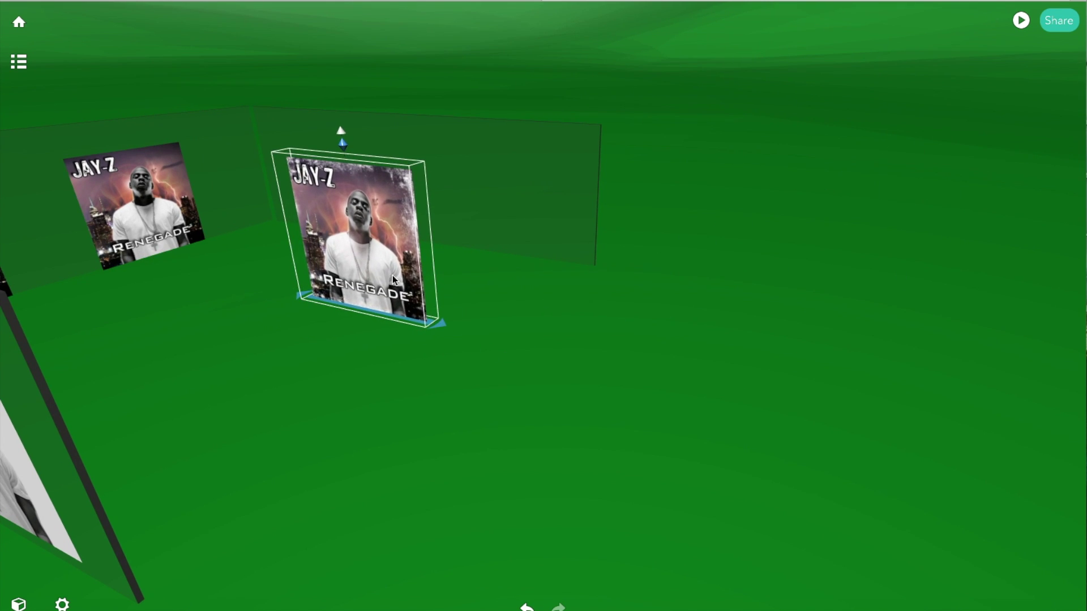
drag(392, 275, 453, 247)
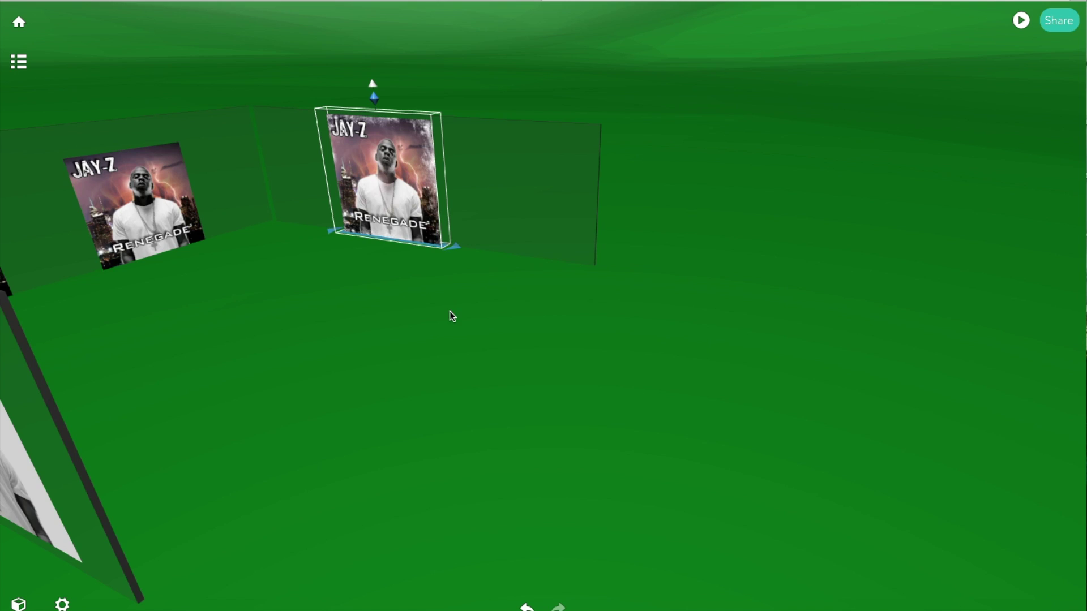
drag(453, 315, 506, 335)
drag(603, 334, 667, 286)
drag(569, 326, 721, 331)
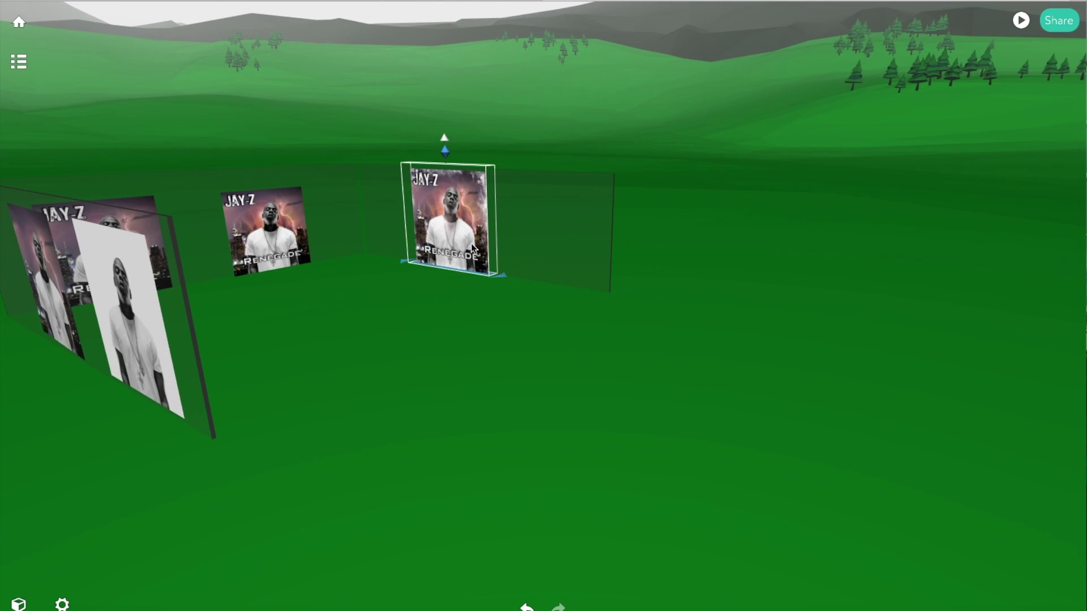
drag(460, 240, 474, 242)
click(565, 253)
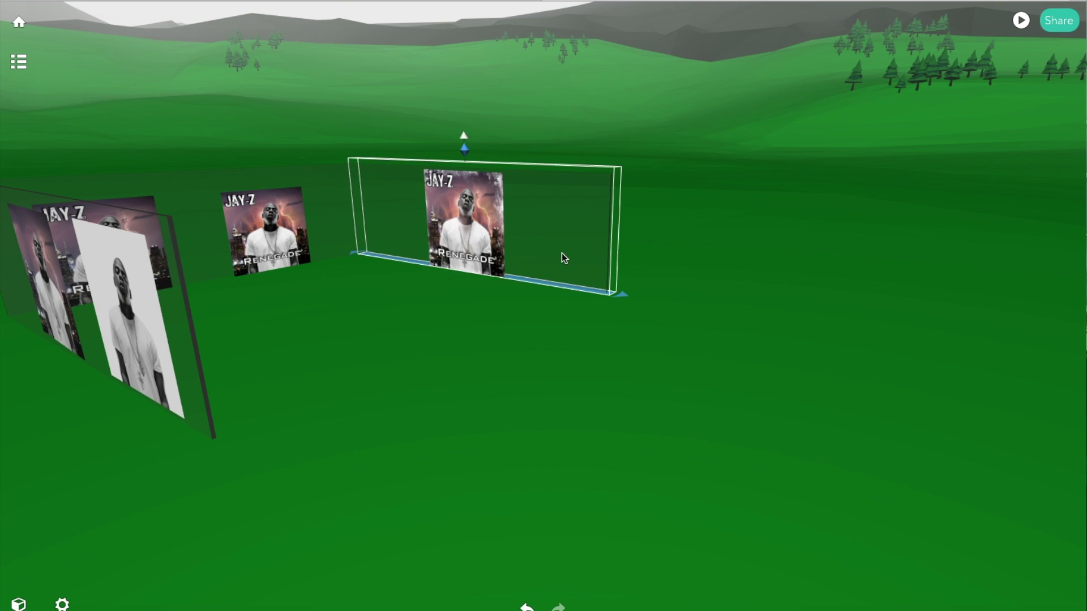
Inspect the finished gallery room from the front and from inside, checking how the images sit on all three walls
drag(558, 260, 351, 373)
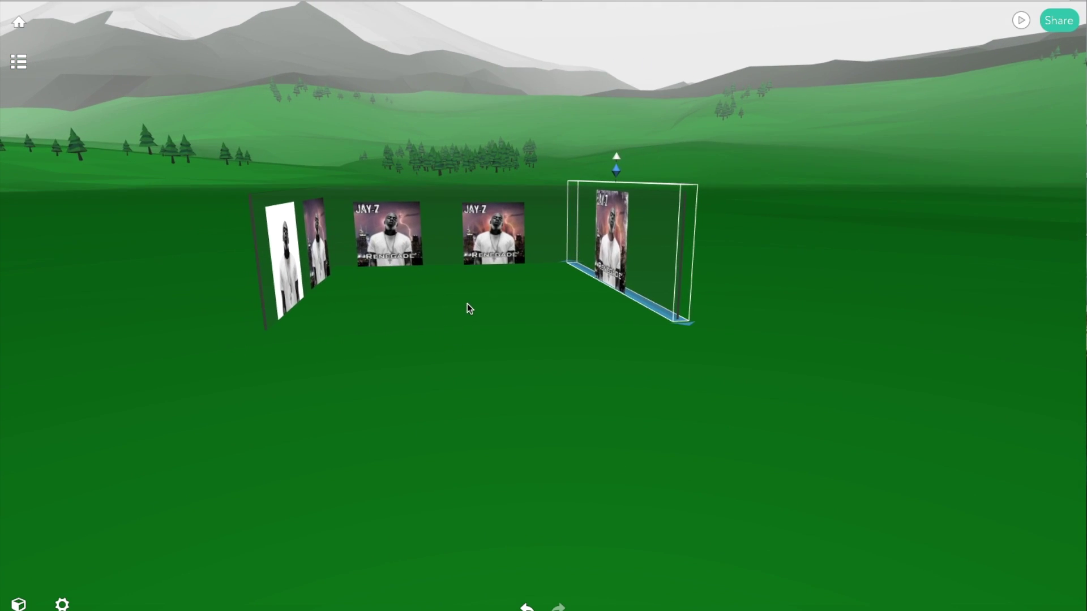
scroll(508, 332, down, 2)
scroll(508, 298, up, 6)
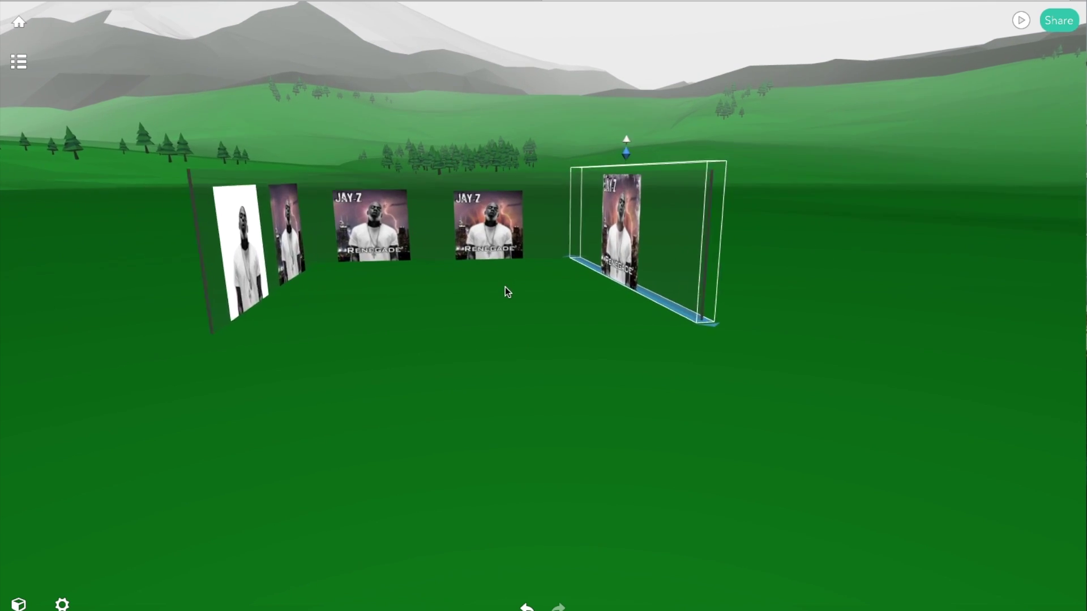
drag(411, 273, 397, 247)
scroll(396, 247, down, 3)
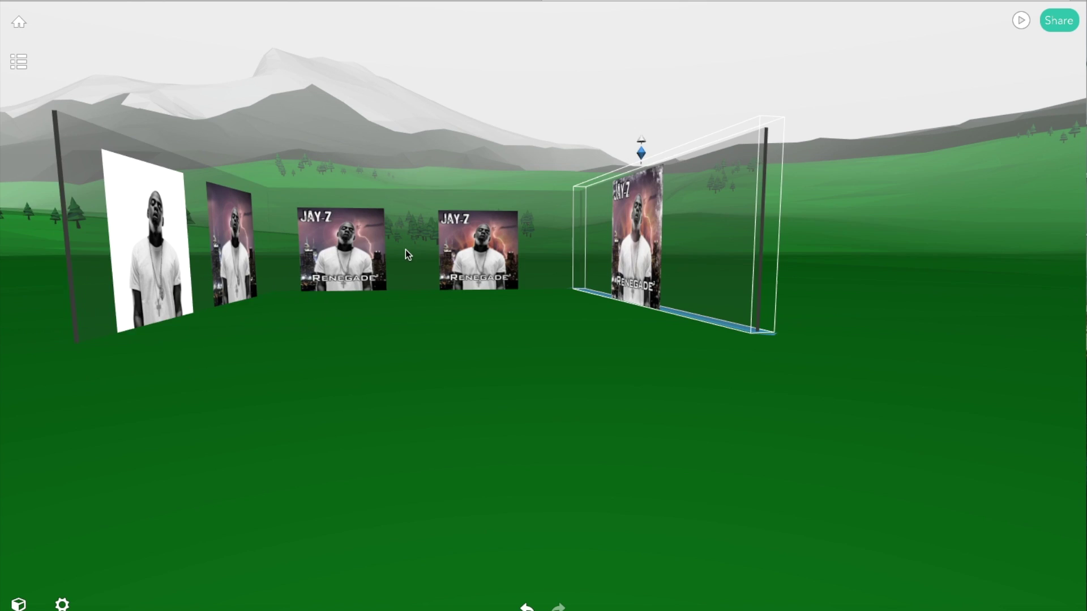
scroll(405, 250, up, 6)
scroll(387, 241, up, 3)
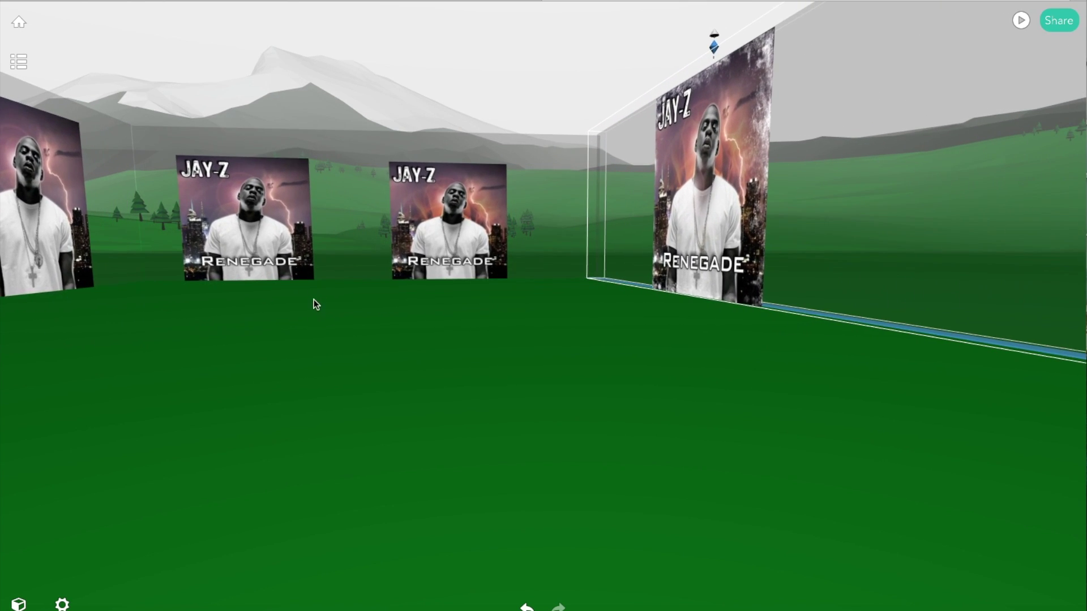
drag(314, 300, 277, 300)
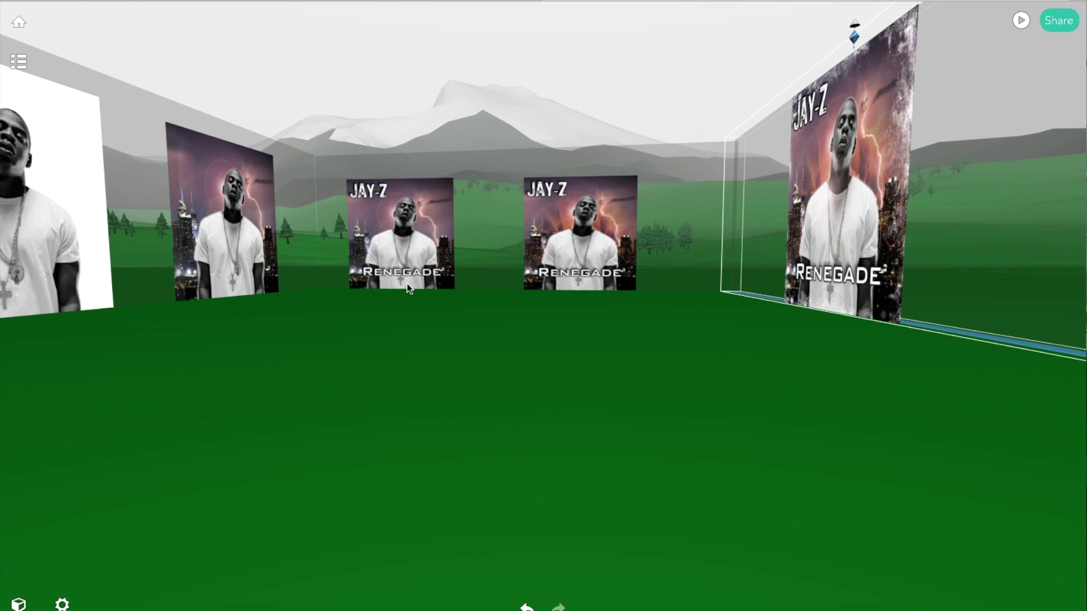
scroll(416, 284, down, 2)
scroll(416, 284, up, 5)
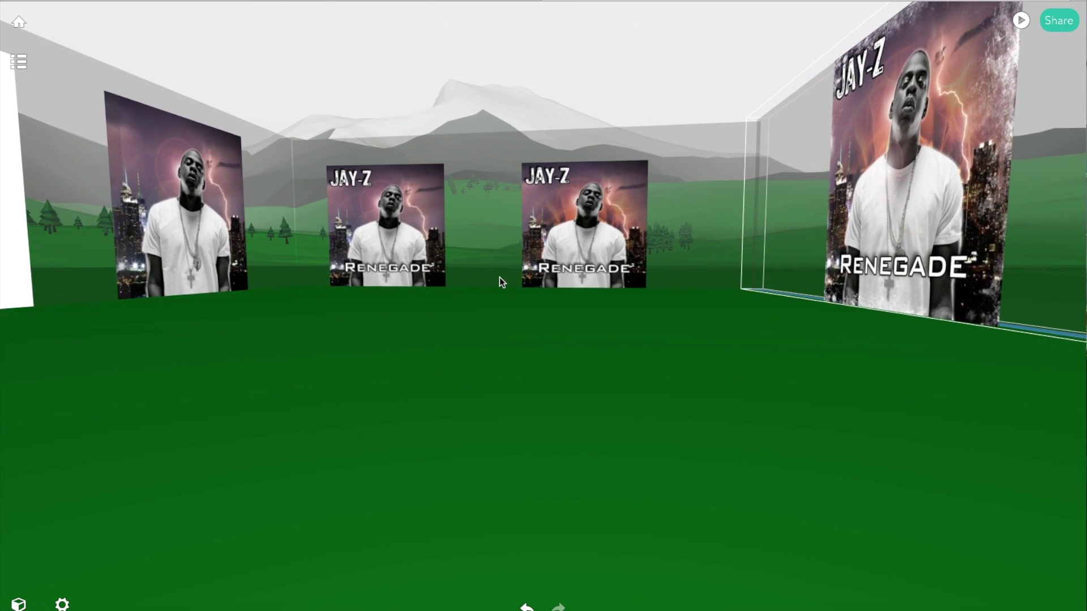
drag(525, 266, 498, 303)
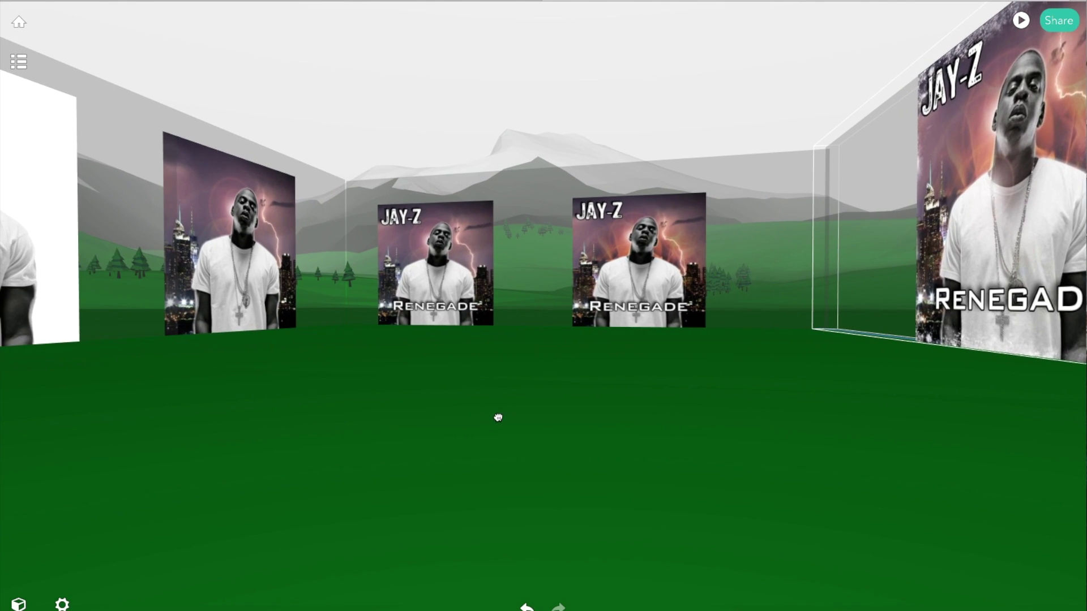
Return to the project overview and rename the new gallery project "Jay-Z"
click(20, 22)
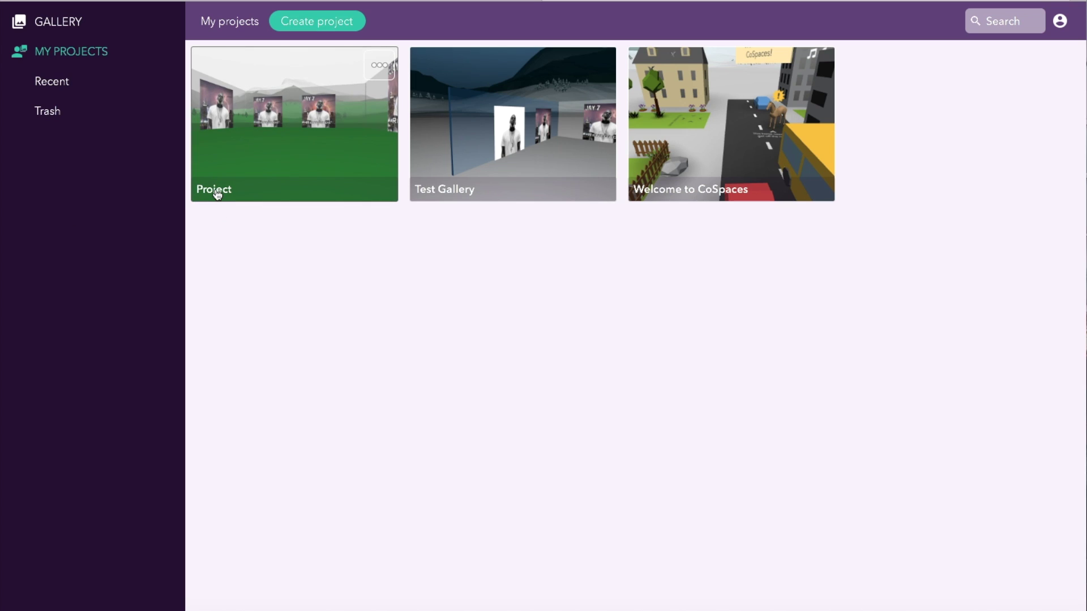
double_click(217, 193)
text(Jay-Z)
click(291, 246)
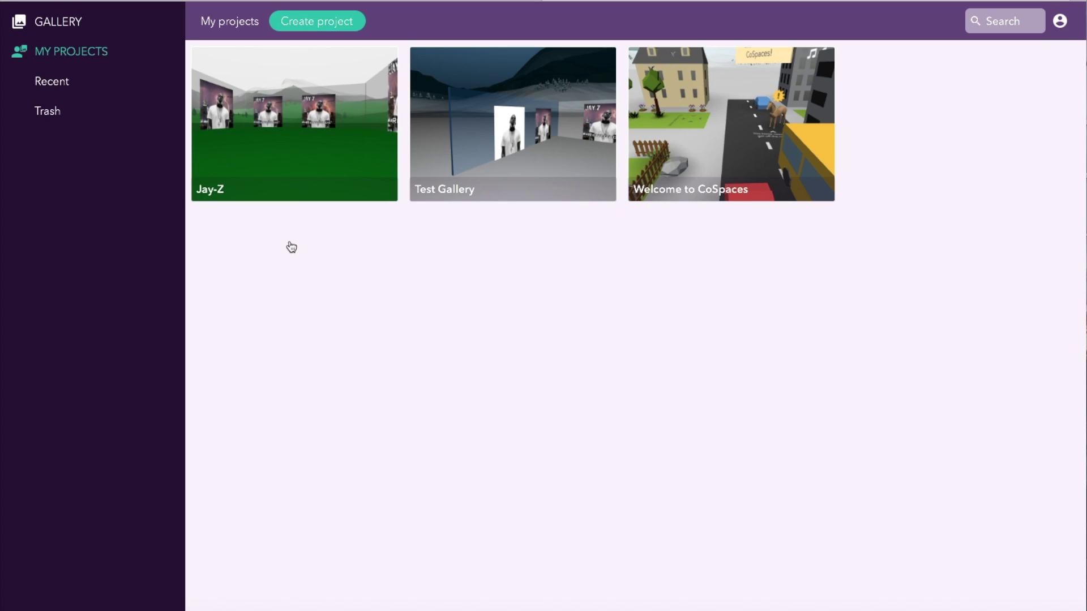